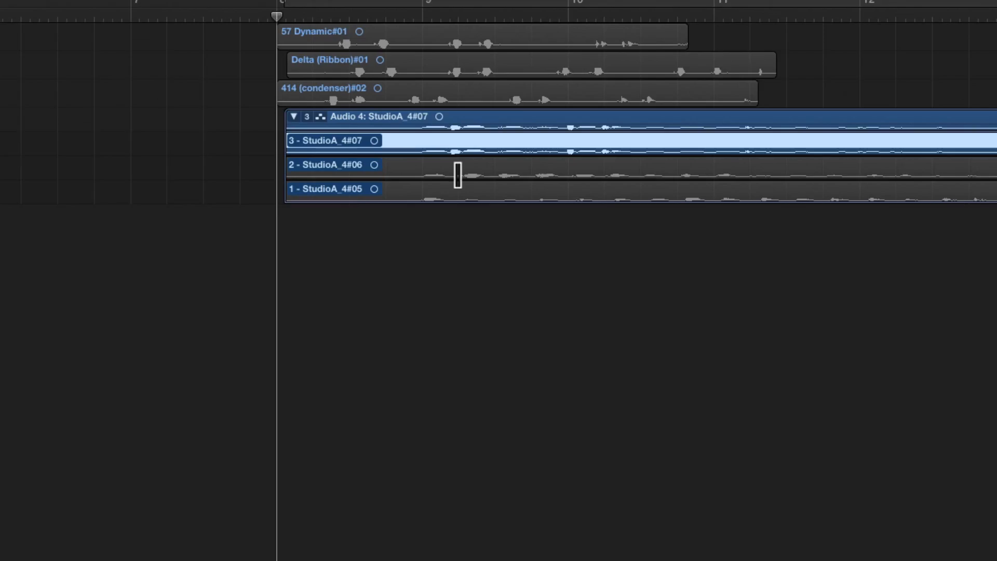
# Review the takes and comping commands listed for the Audio 4 take folder
pyautogui.moveTo(307, 116); pyautogui.dragTo(331, 138)
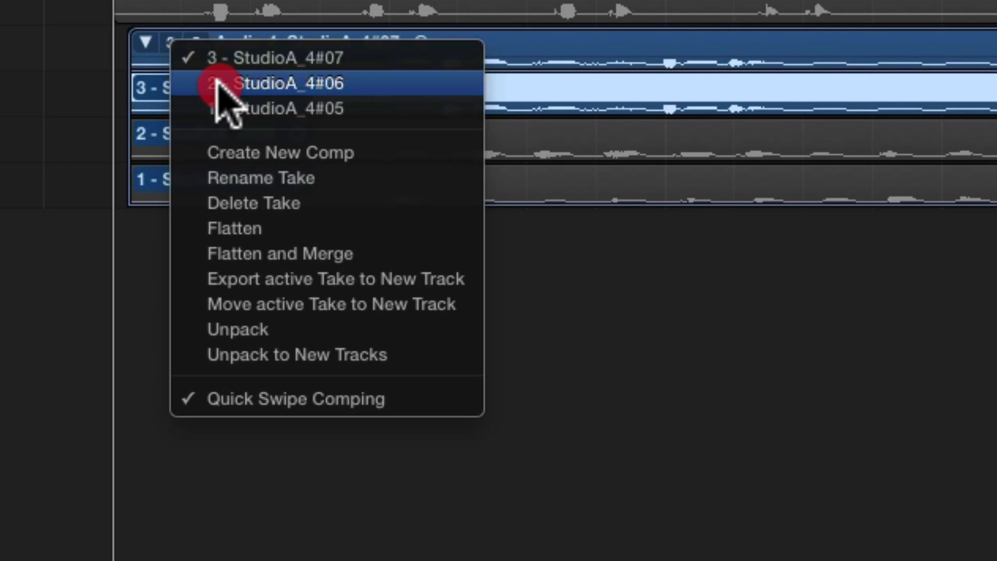
pyautogui.moveTo(217, 80); pyautogui.dragTo(221, 104)
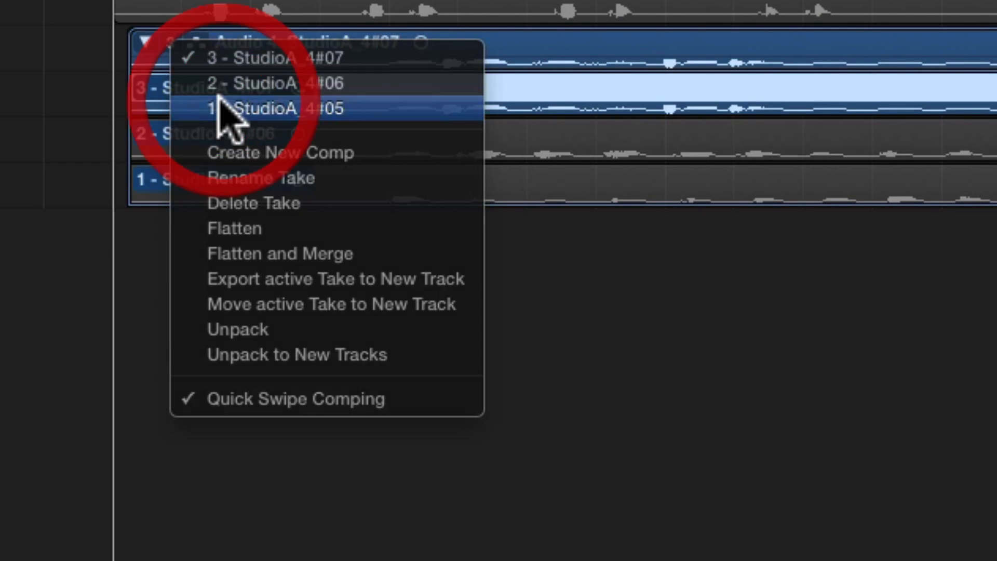
pyautogui.moveTo(169, 41); pyautogui.dragTo(207, 68)
pyautogui.click(207, 70)
pyautogui.click(171, 43)
pyautogui.click(200, 58)
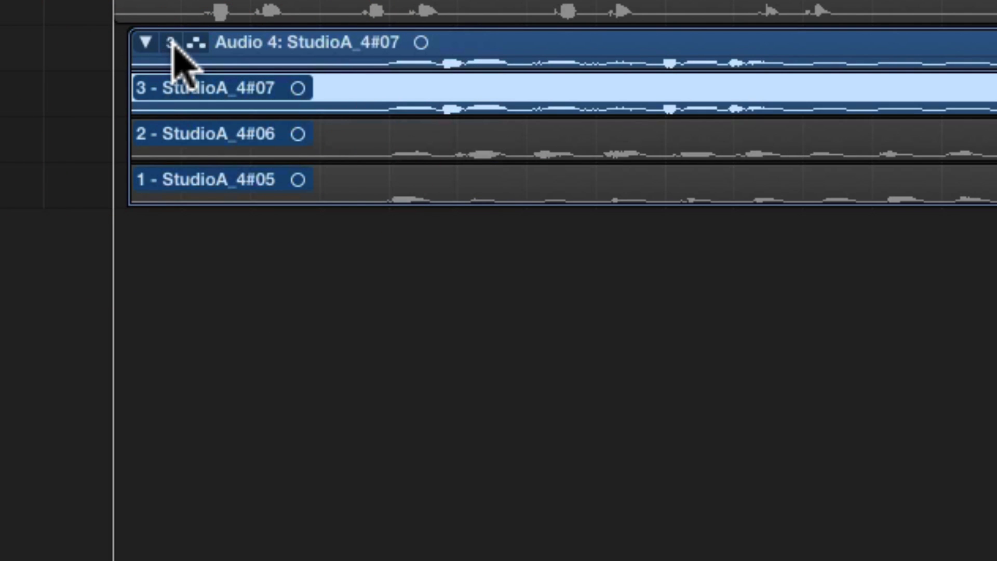
# Switch the Audio 4 folder's active take among its three takes, finishing on take 1 (StudioA_4#05)
pyautogui.click(184, 182)
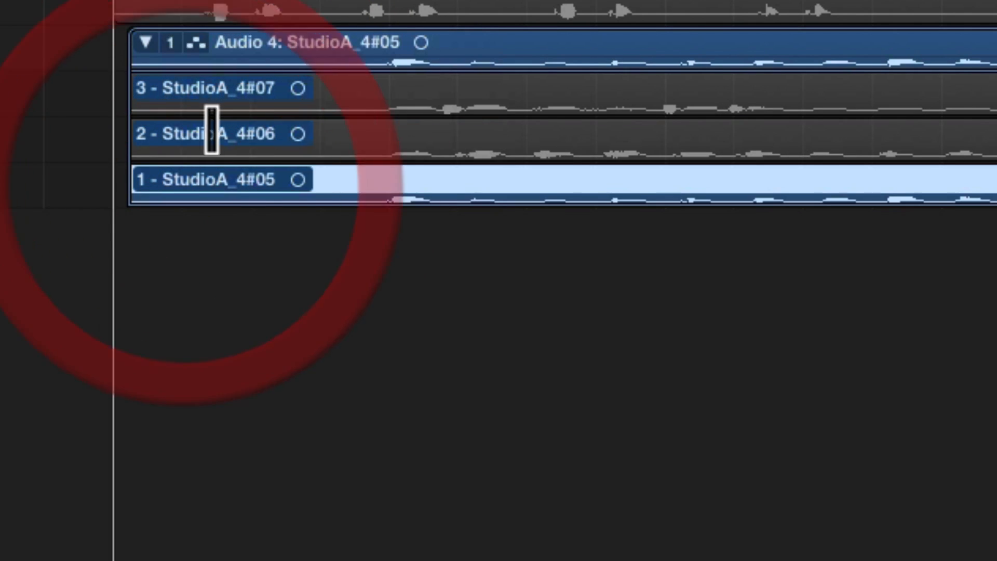
pyautogui.click(210, 129)
pyautogui.click(215, 92)
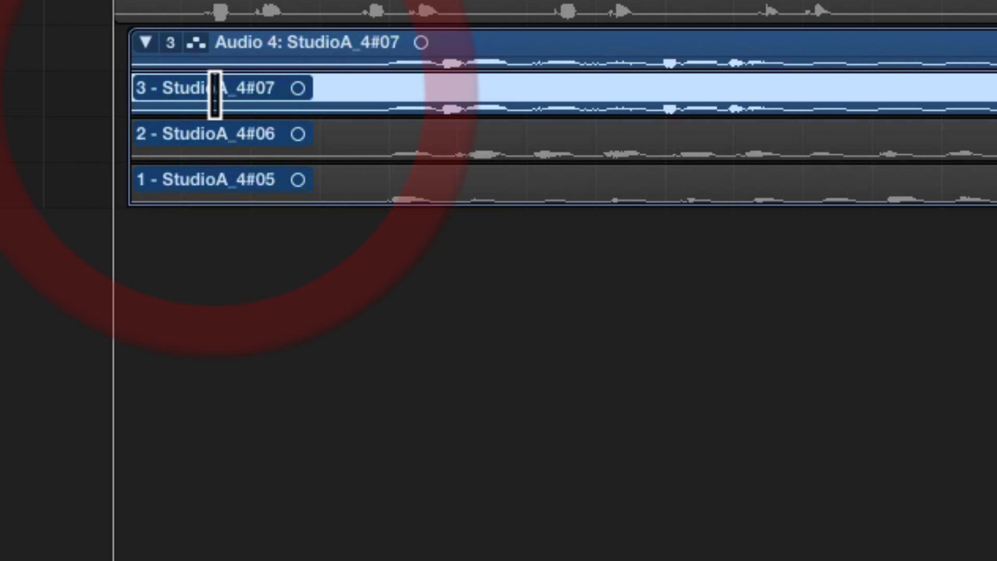
pyautogui.click(218, 150)
pyautogui.click(222, 180)
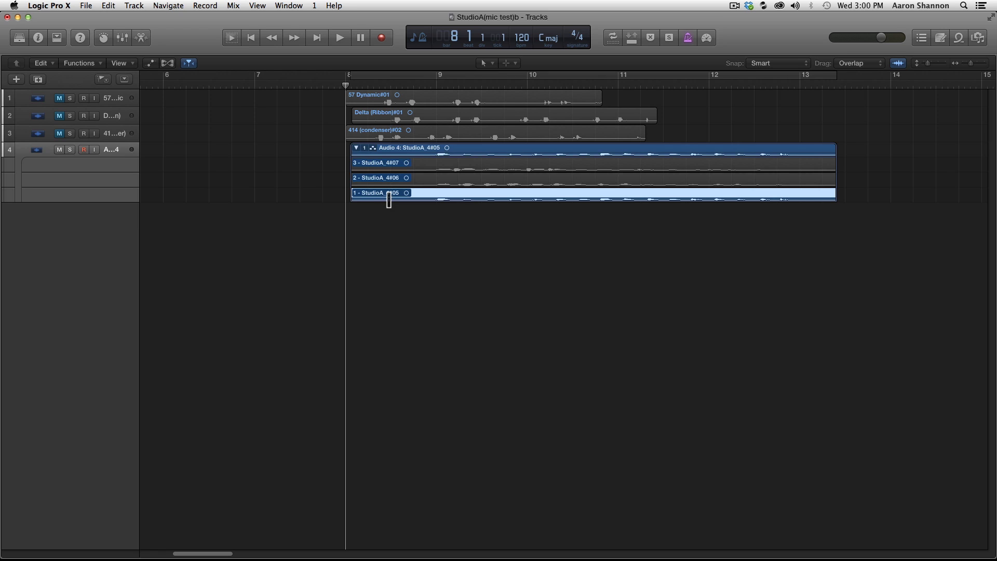
# Show the toolbar and open the Color palette, closing it once and reopening it
pyautogui.click(56, 37)
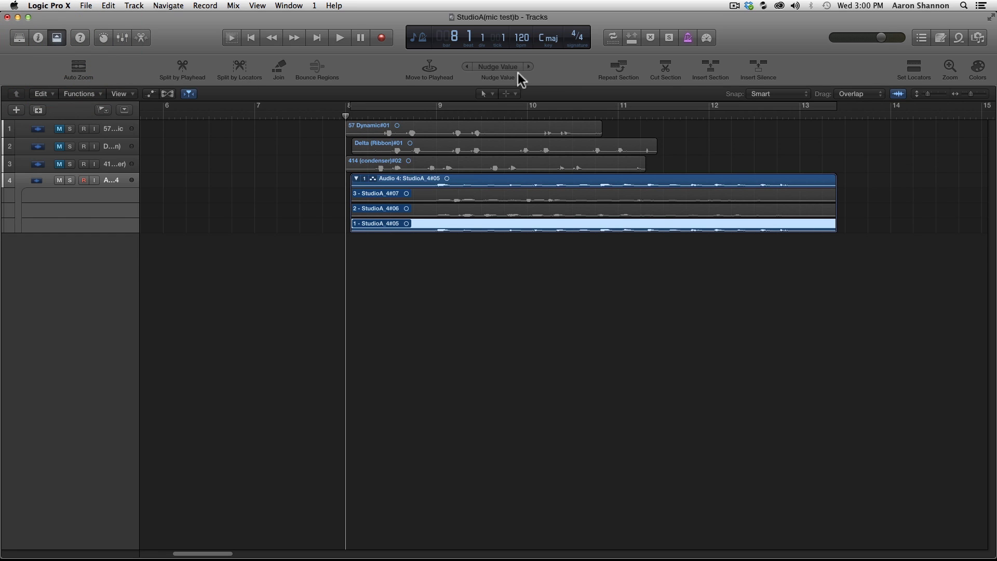
pyautogui.click(979, 68)
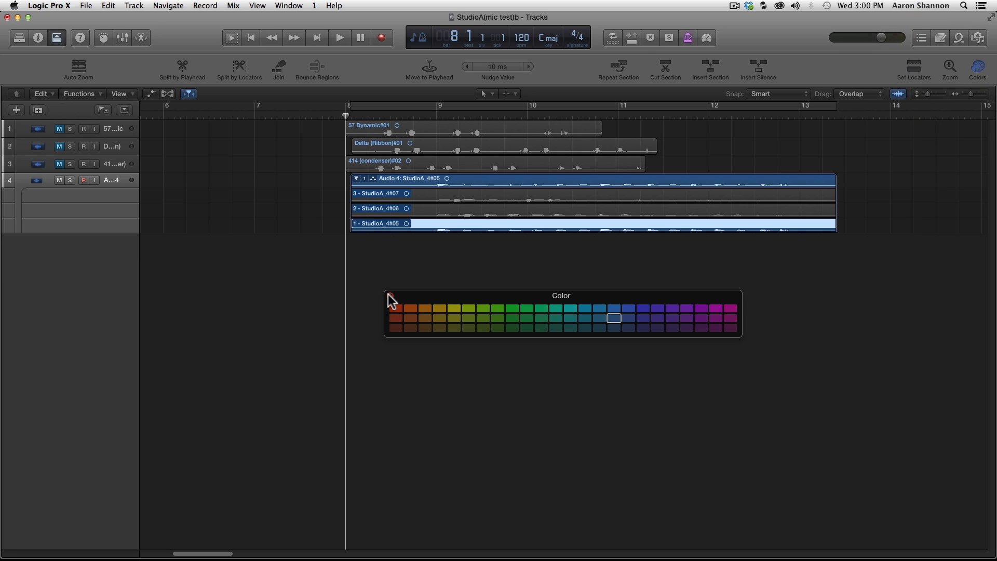
pyautogui.click(390, 295)
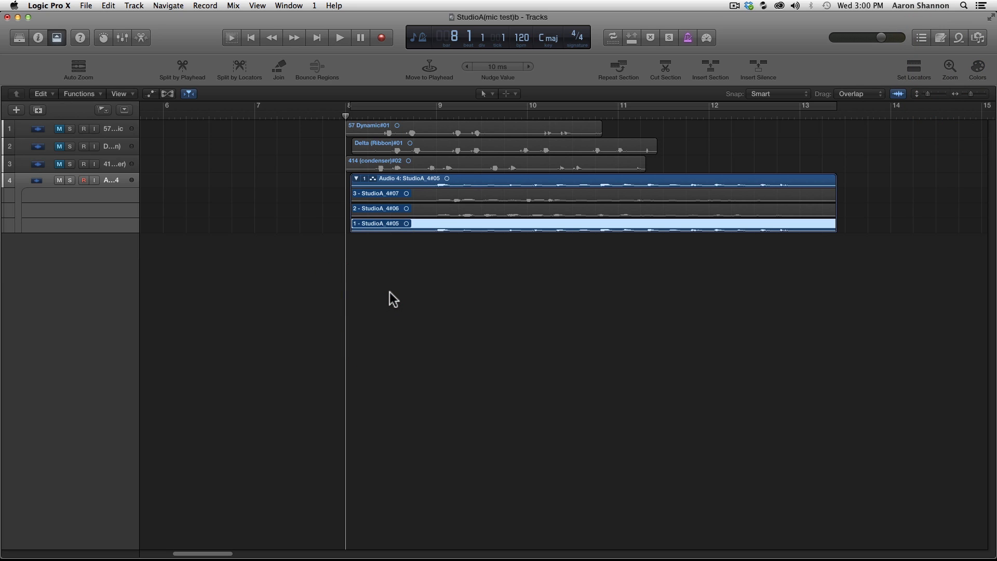
pyautogui.press('alt')
pyautogui.hotkey('alt', 'c')
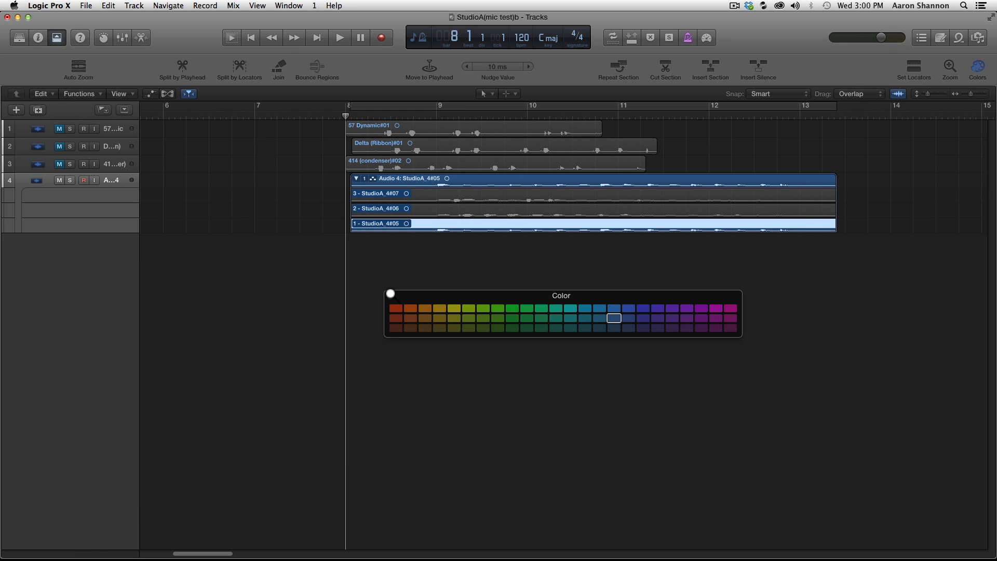
# Color take 1 (StudioA_4#05) red, take 2 (StudioA_4#06) yellow and take 3 (StudioA_4#07) deep blue
pyautogui.click(538, 224)
pyautogui.click(393, 309)
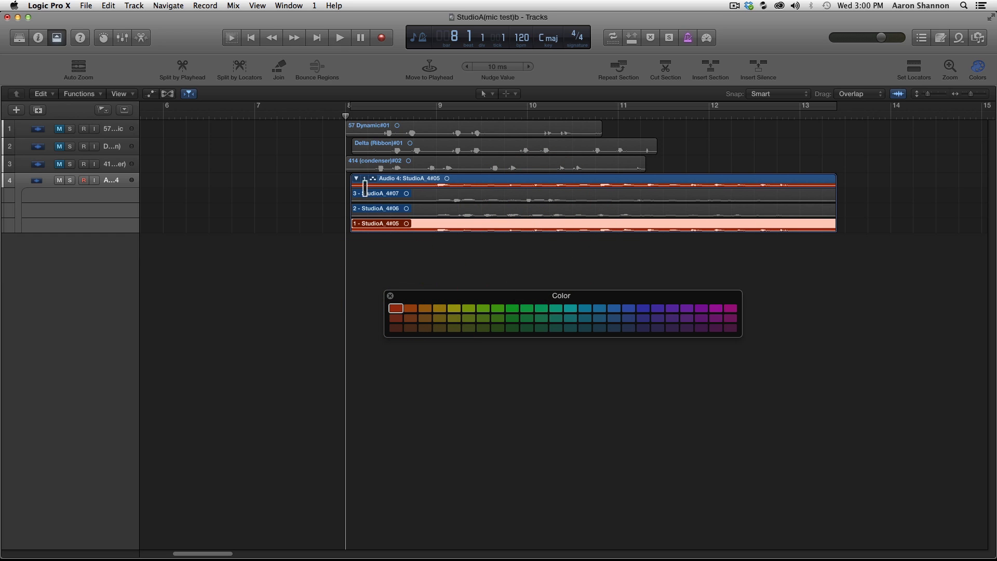
pyautogui.click(479, 208)
pyautogui.click(455, 309)
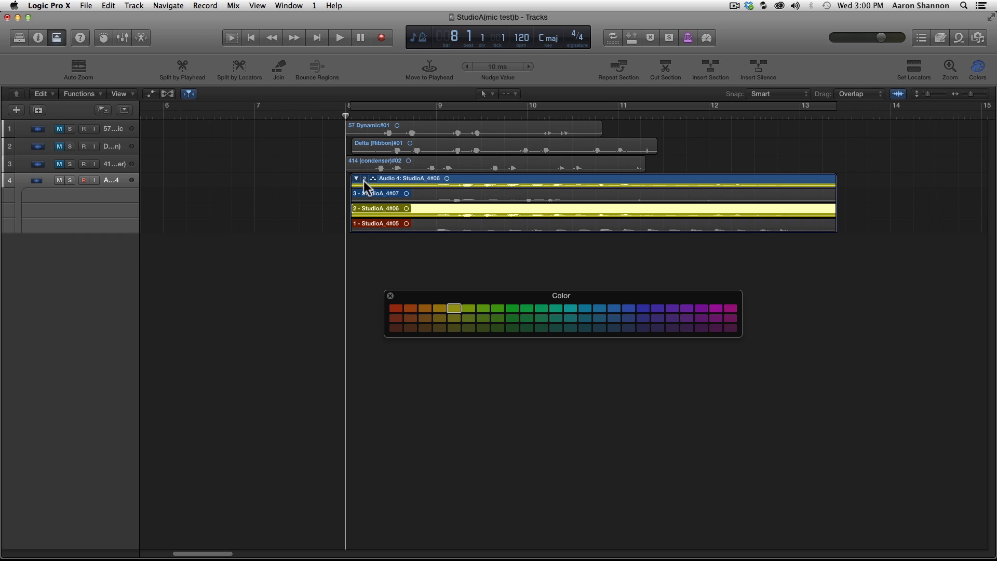
pyautogui.click(430, 195)
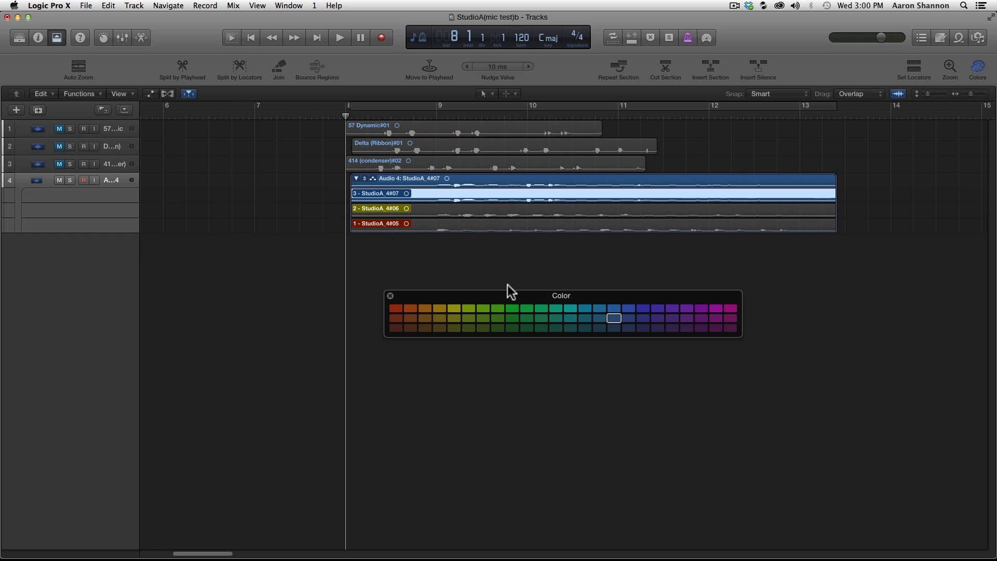
pyautogui.click(641, 307)
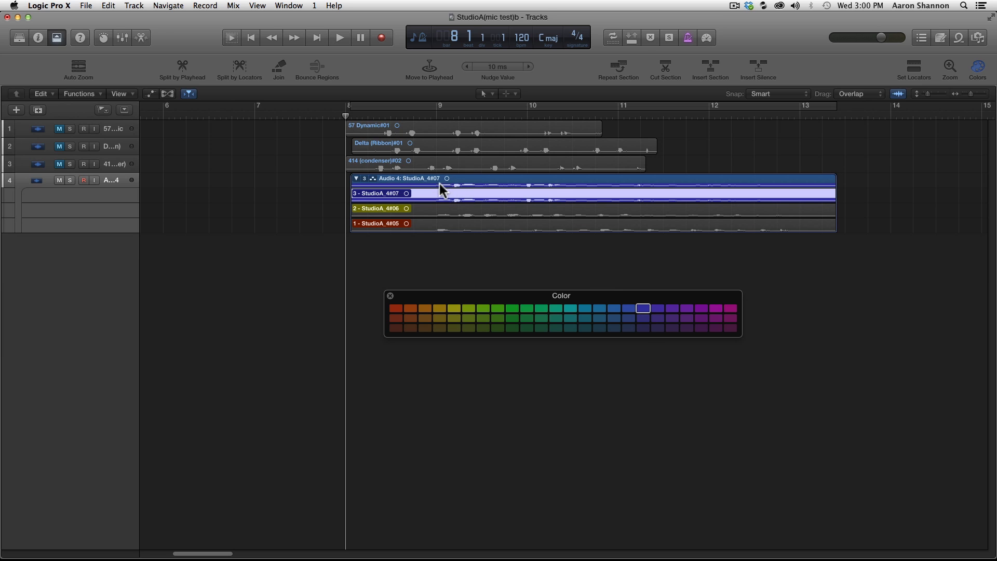
# Cycle through the colored takes, finishing on take 3 (StudioA_4#07), and close the Color palette
pyautogui.click(425, 209)
pyautogui.click(426, 222)
pyautogui.click(424, 210)
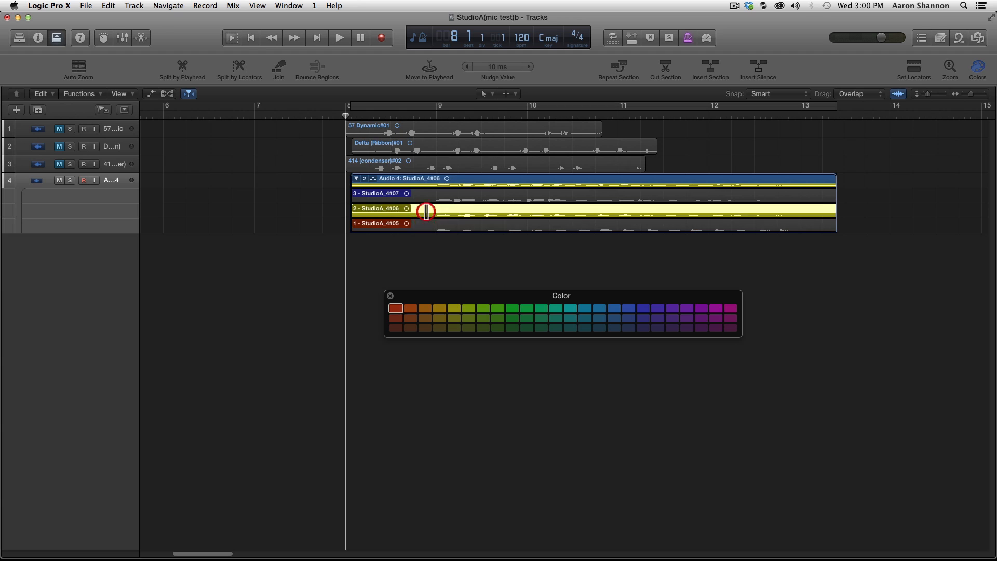
pyautogui.click(426, 197)
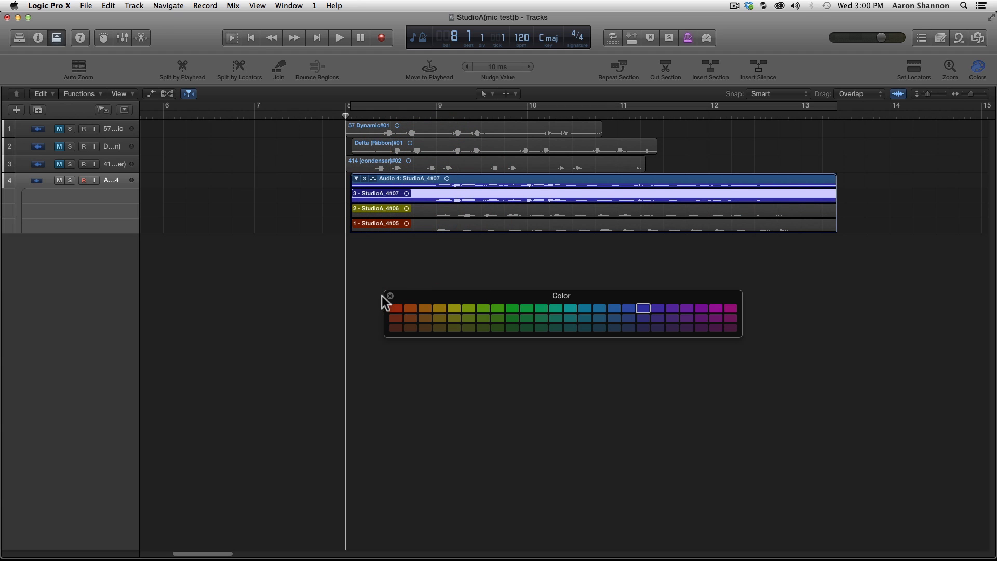
pyautogui.click(390, 296)
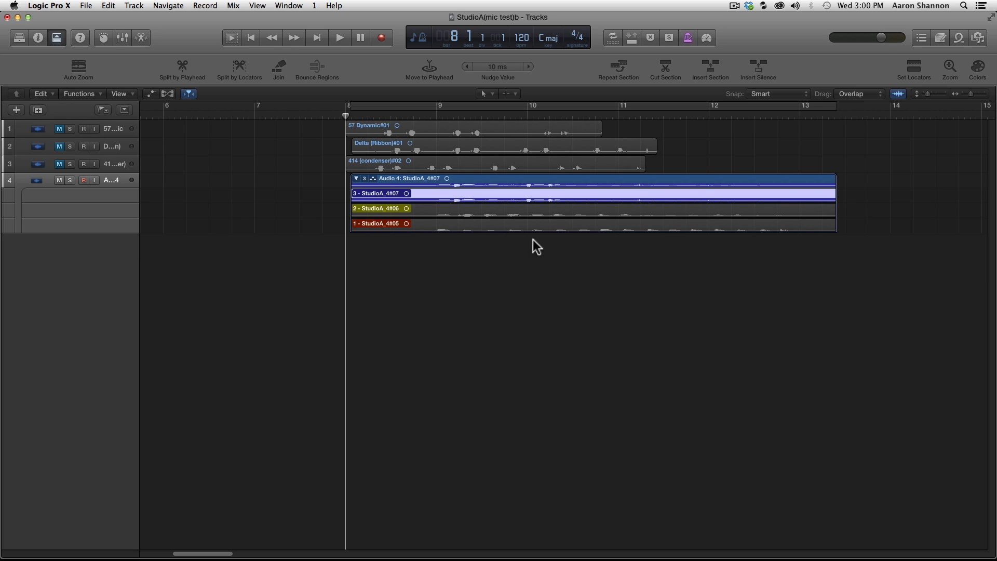
# Increase the height of the Audio 4 track and zoom its take folder to fill the Tracks area
pyautogui.moveTo(47, 188); pyautogui.dragTo(50, 194)
pyautogui.moveTo(46, 260); pyautogui.dragTo(54, 202)
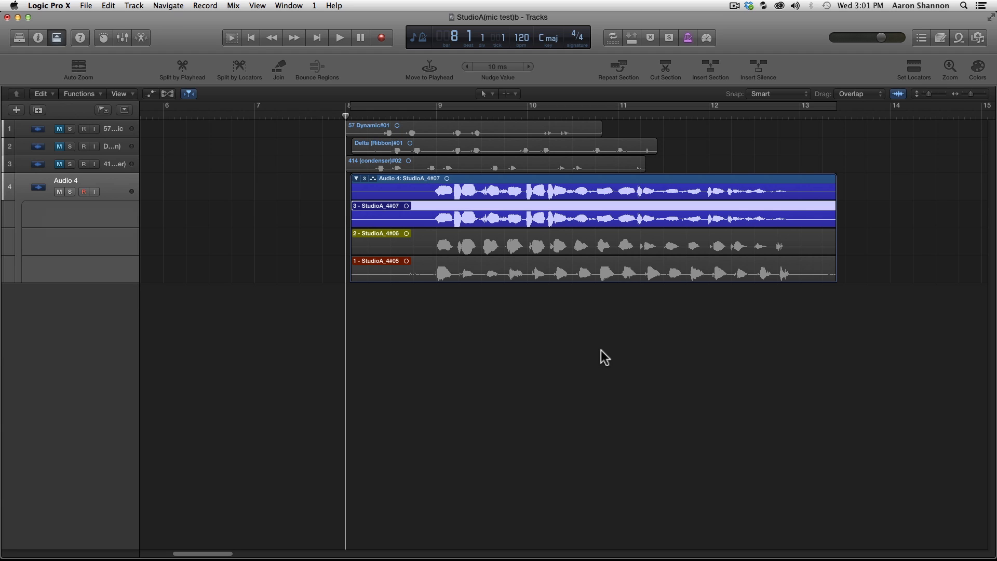
pyautogui.press('z')
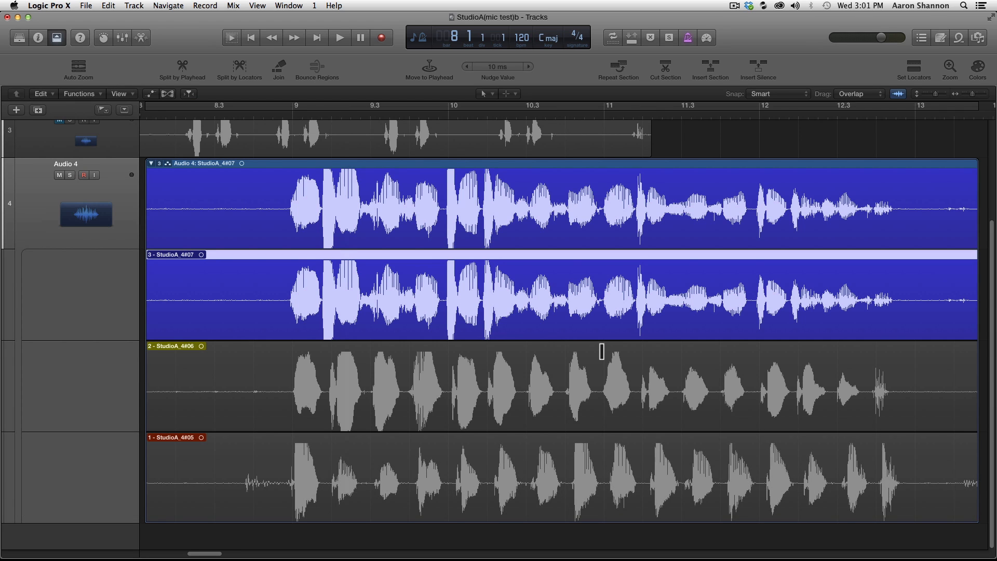
pyautogui.press('z')
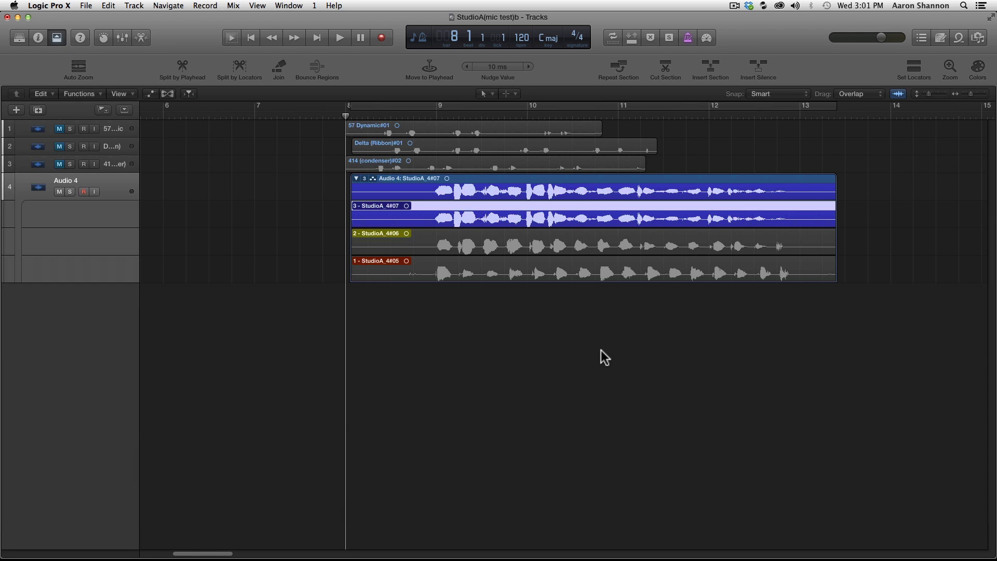
pyautogui.press('z')
pyautogui.press('z')
pyautogui.press('z')
pyautogui.press('z')
pyautogui.press('z')
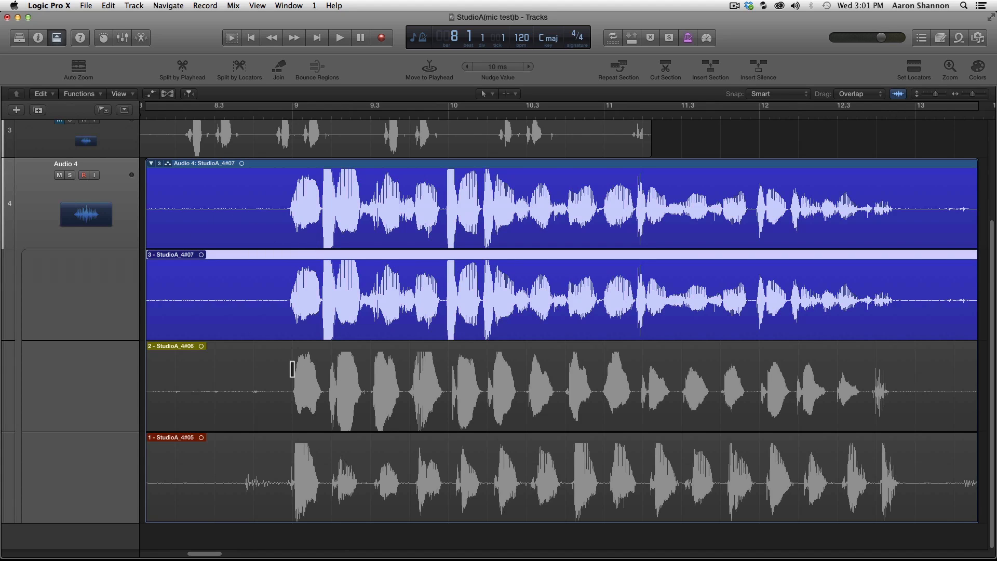
# Switch the active take back and forth among all three takes, finishing on take 1 (StudioA_4#05)
pyautogui.click(306, 380)
pyautogui.click(329, 459)
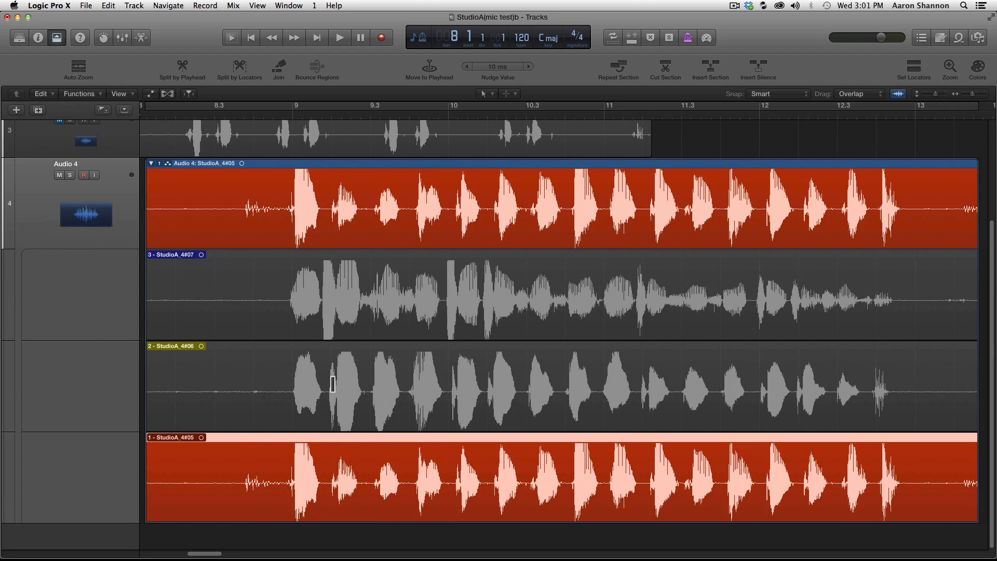
pyautogui.click(333, 383)
pyautogui.click(329, 290)
pyautogui.click(329, 375)
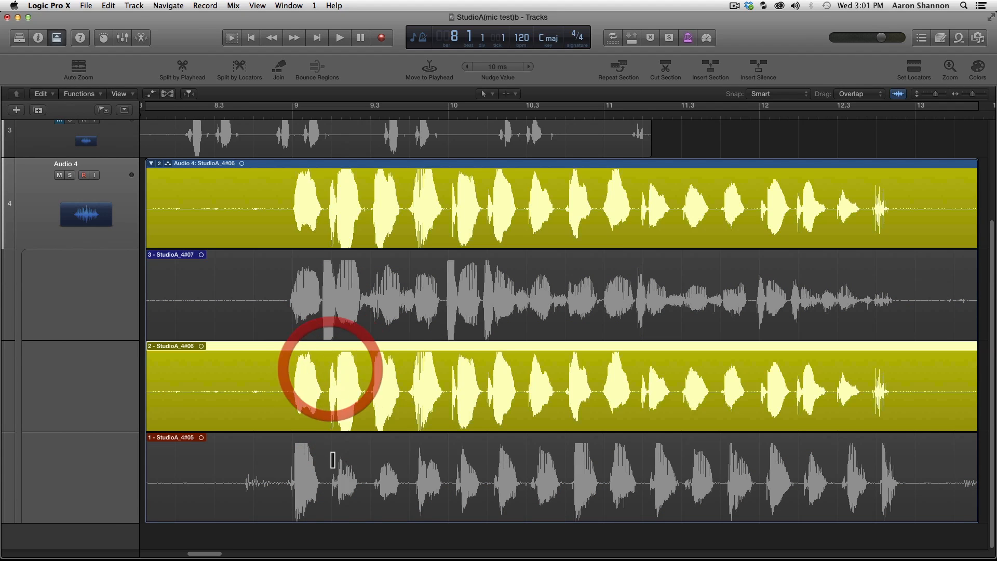
pyautogui.click(332, 477)
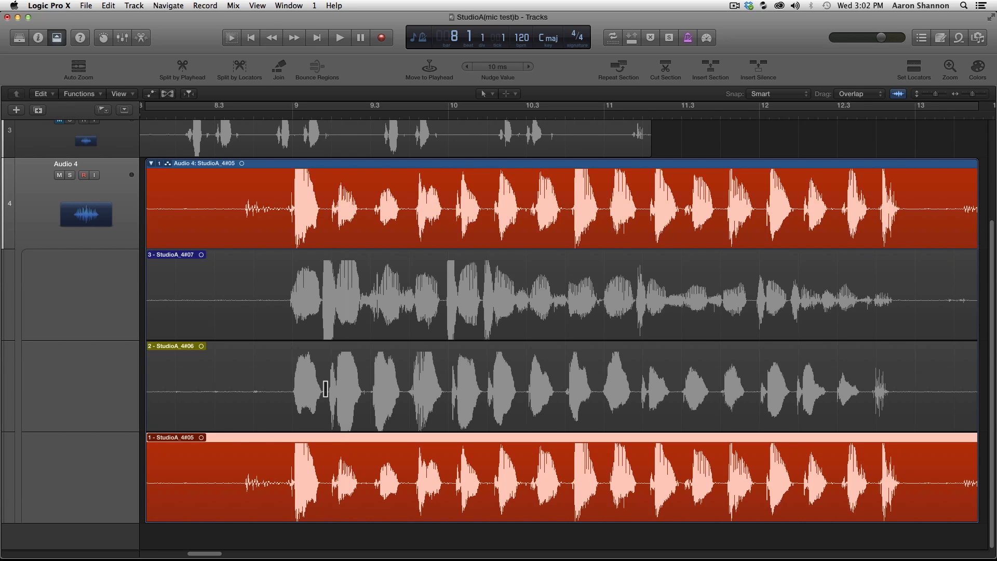
# Start a comp by replacing the second phrase, just before beat 9.3, with take 2 (StudioA_4#06), and check the folder's take list
pyautogui.moveTo(325, 389); pyautogui.dragTo(372, 391)
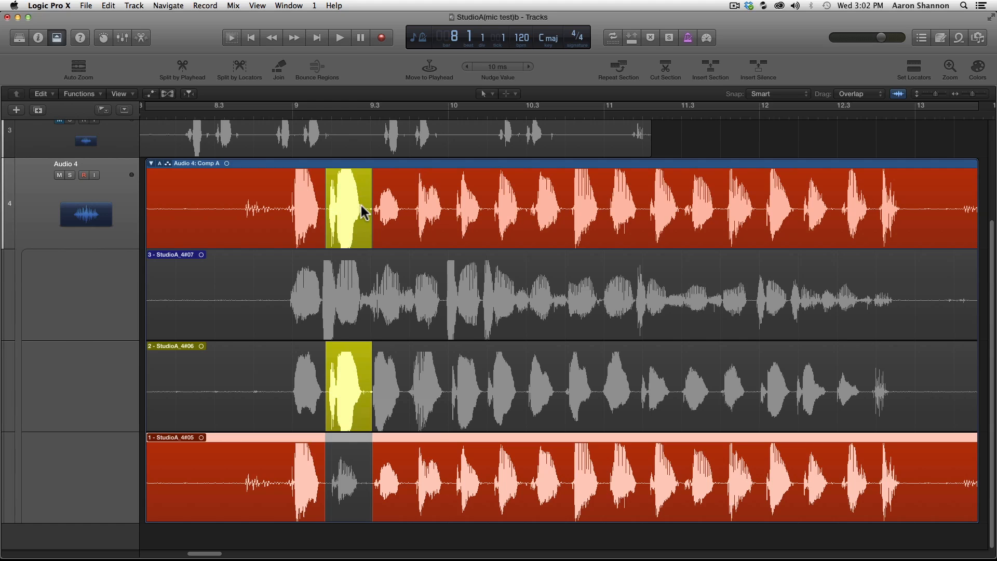
pyautogui.click(158, 163)
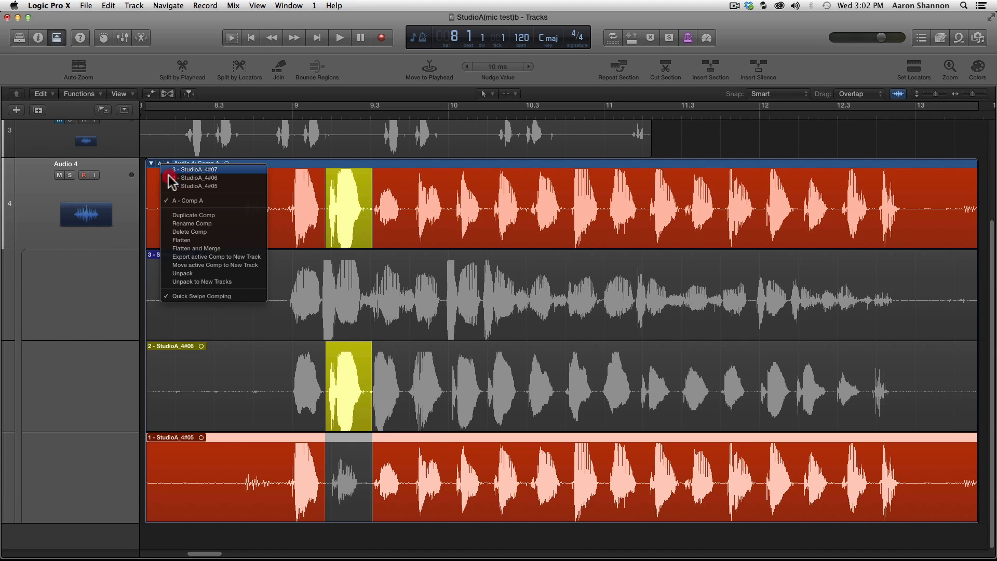
pyautogui.click(322, 208)
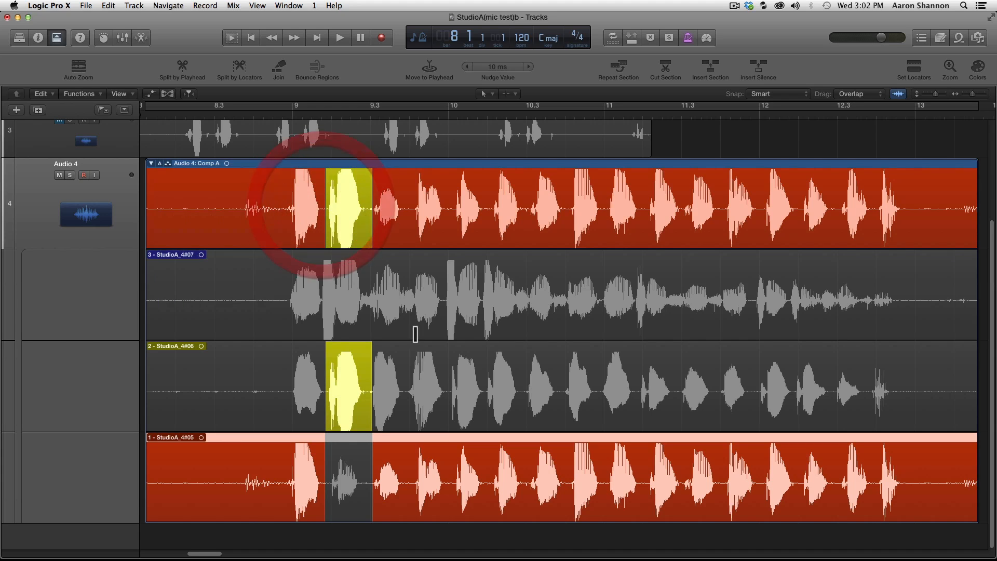
# Swap the comped segment just before beat 9.3 among the three takes, finishing on take 2 (StudioA_4#06)
pyautogui.click(345, 290)
pyautogui.click(351, 389)
pyautogui.click(351, 454)
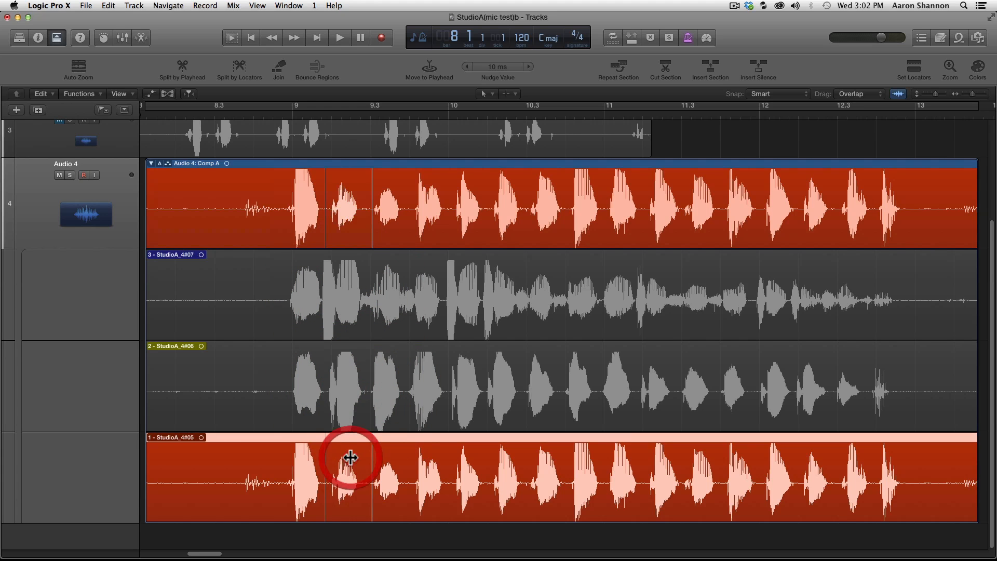
pyautogui.click(350, 385)
pyautogui.click(351, 322)
pyautogui.click(350, 364)
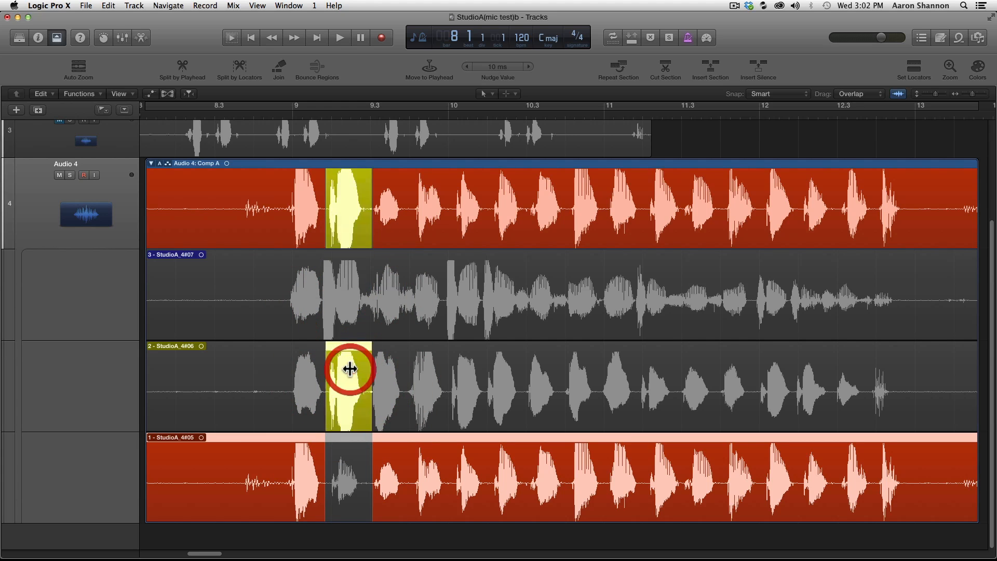
pyautogui.click(350, 290)
pyautogui.click(350, 377)
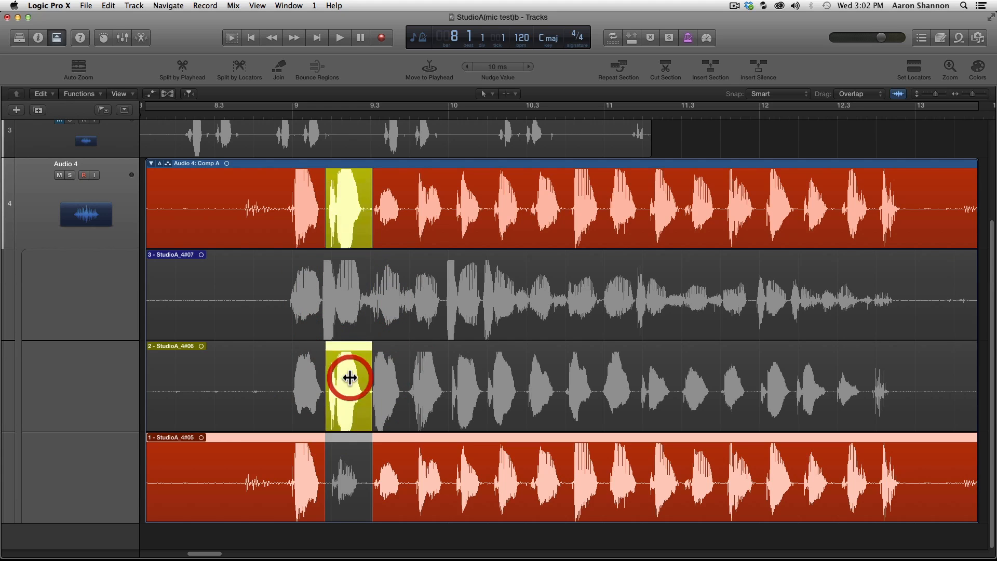
# Comp in take 3 from beat 9.3, take 2 from bar 10 and take 3 up to beat 10.3, closing the gap between the last two segments
pyautogui.moveTo(371, 293); pyautogui.dragTo(414, 297)
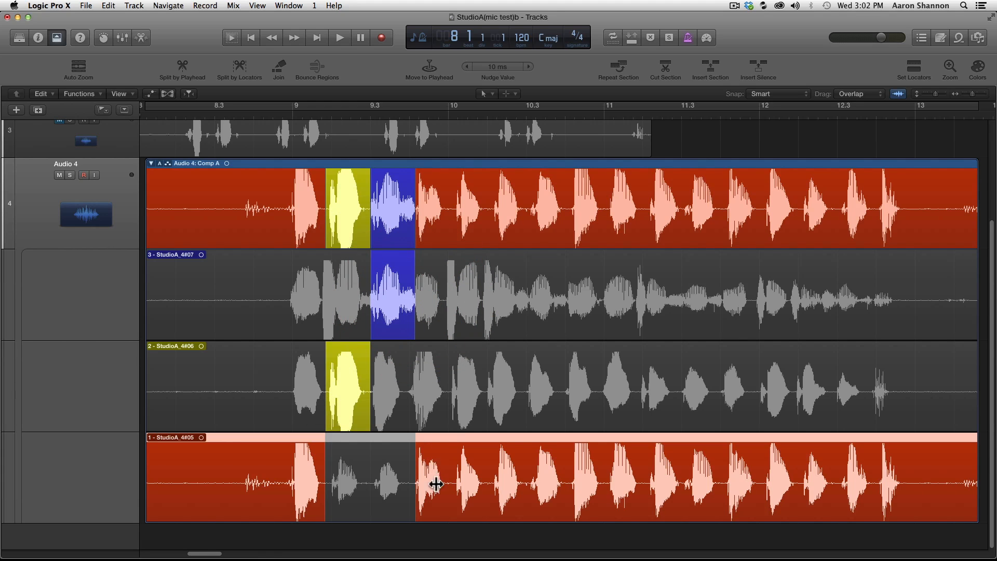
pyautogui.moveTo(449, 396); pyautogui.dragTo(475, 405)
pyautogui.moveTo(482, 294); pyautogui.dragTo(528, 313)
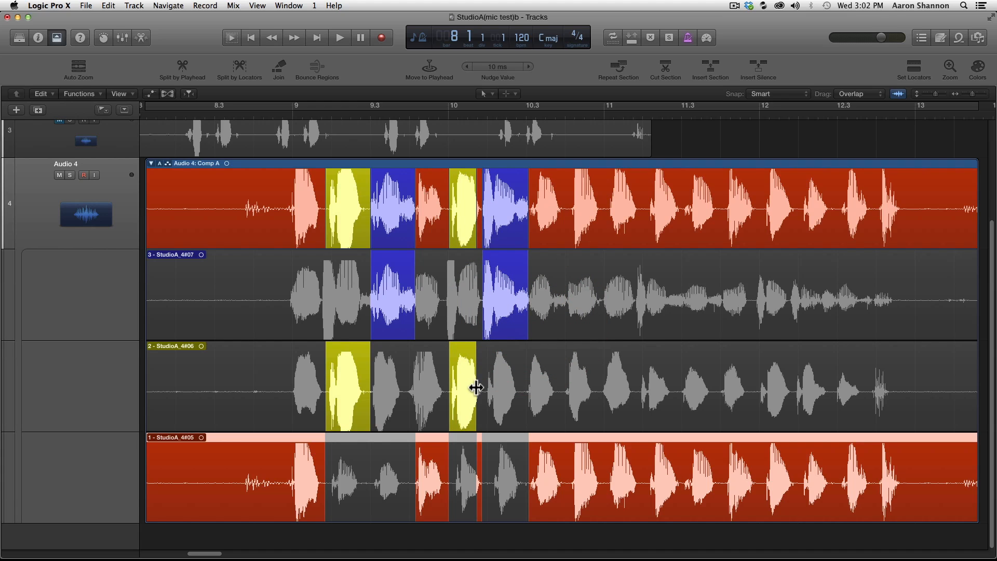
pyautogui.moveTo(477, 387); pyautogui.dragTo(483, 387)
pyautogui.moveTo(483, 308); pyautogui.dragTo(481, 309)
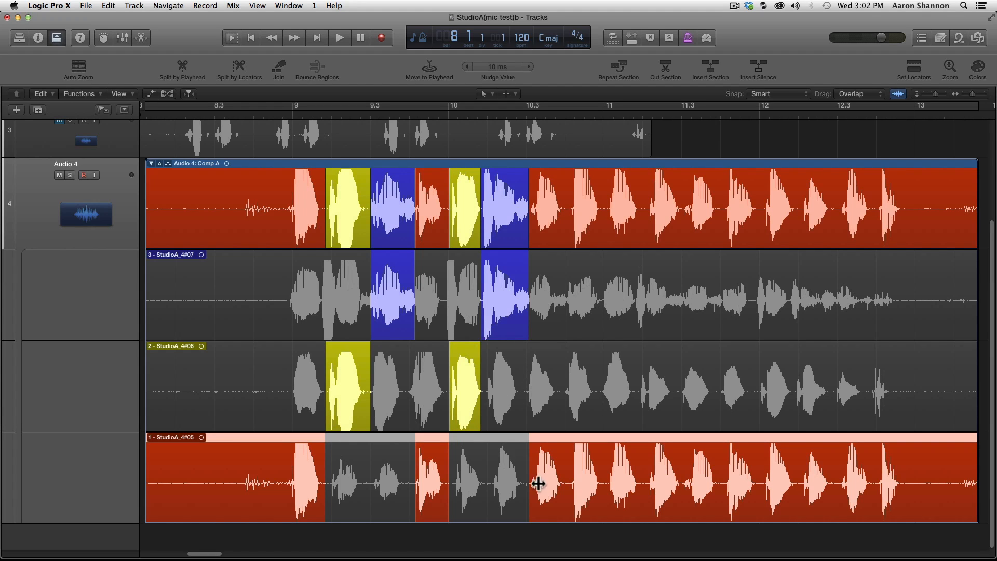
# Comp in take 2 for the phrase just before bar 11 and take 3 for the phrase after it, making the two segments meet
pyautogui.moveTo(560, 387); pyautogui.dragTo(598, 392)
pyautogui.moveTo(600, 301); pyautogui.dragTo(634, 305)
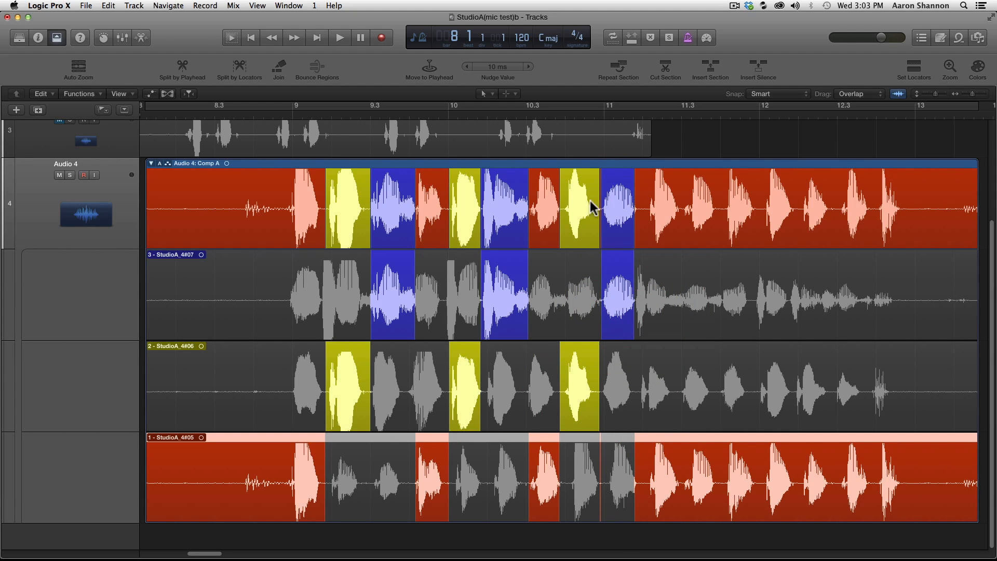
pyautogui.moveTo(601, 312)
pyautogui.mouseDown()
pyautogui.moveTo(601, 296)
pyautogui.moveTo(600, 311)
pyautogui.mouseUp()
pyautogui.moveTo(598, 393); pyautogui.dragTo(601, 393)
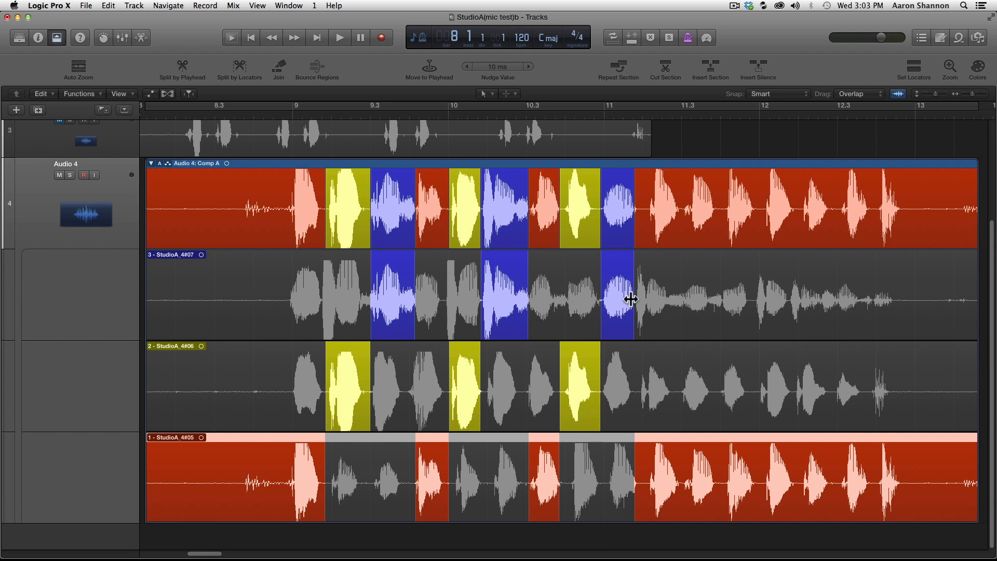
# Comp in take 2 for the phrase around beat 11.3 and take 3 for the next one, extending it almost to bar 12
pyautogui.moveTo(635, 289); pyautogui.dragTo(636, 289)
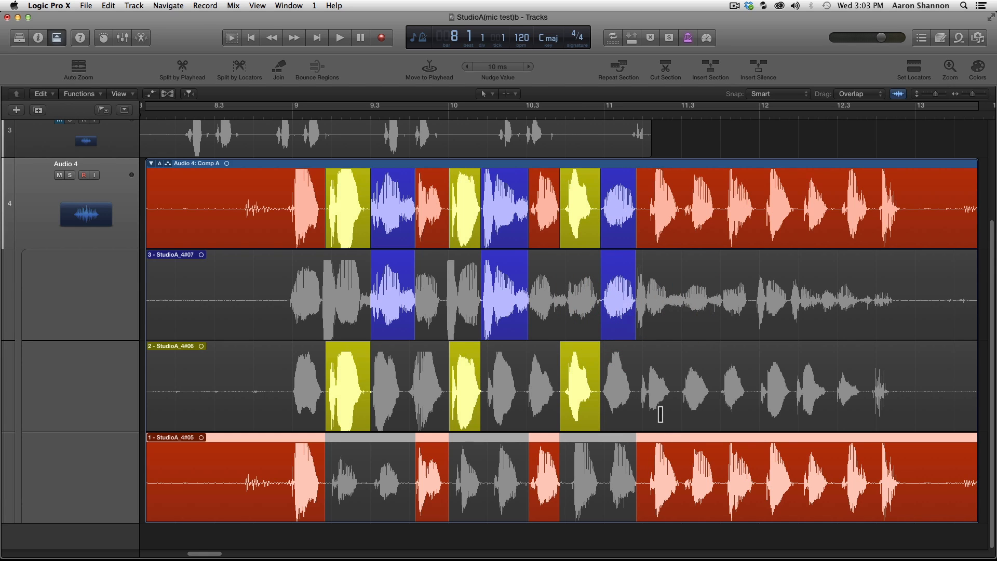
pyautogui.moveTo(674, 384); pyautogui.dragTo(715, 385)
pyautogui.moveTo(719, 291)
pyautogui.mouseDown()
pyautogui.moveTo(733, 310)
pyautogui.moveTo(754, 311)
pyautogui.moveTo(716, 314)
pyautogui.moveTo(715, 299)
pyautogui.mouseUp()
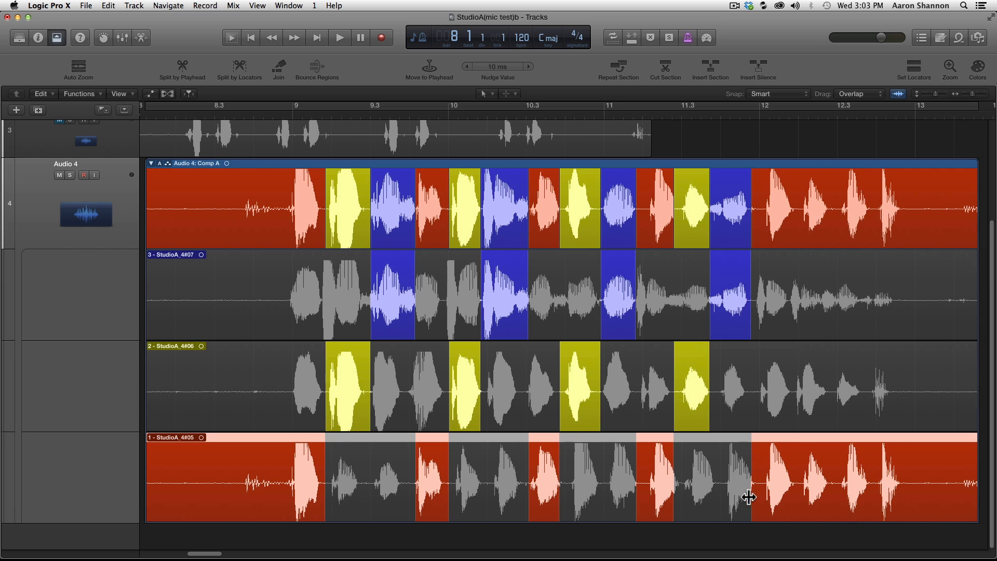
pyautogui.moveTo(753, 311); pyautogui.dragTo(756, 310)
# Comp in take 2 just before beat 12.3, take 3 across it and take 2 for the final phrase, closing the gap between the last two segments
pyautogui.moveTo(793, 375); pyautogui.dragTo(834, 379)
pyautogui.moveTo(822, 286); pyautogui.dragTo(859, 292)
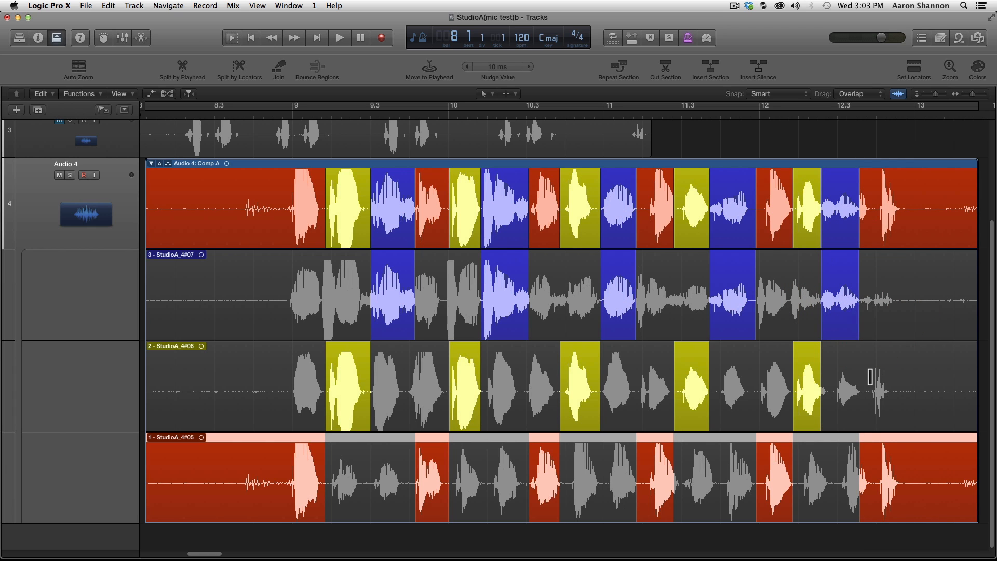
pyautogui.moveTo(867, 378); pyautogui.dragTo(952, 378)
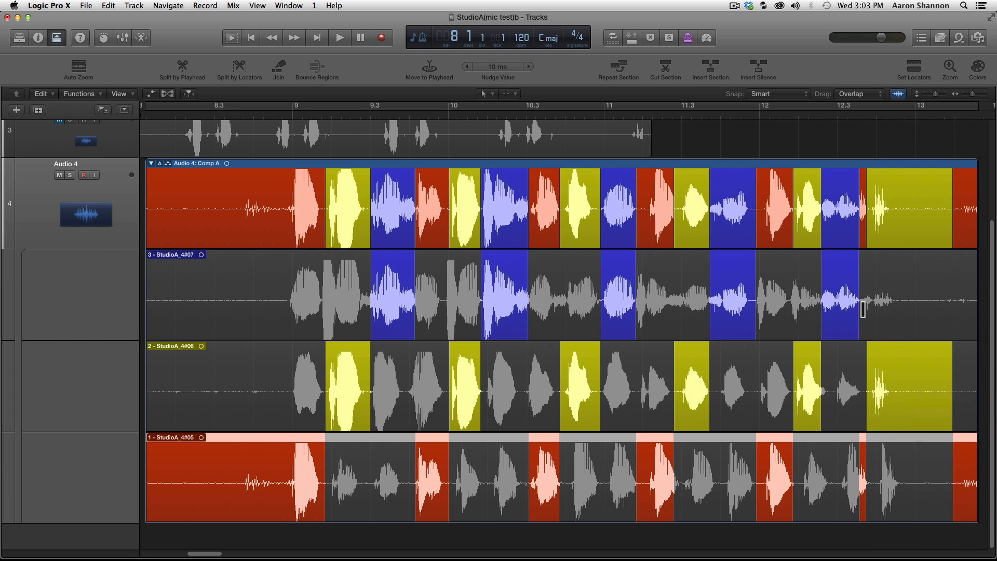
pyautogui.moveTo(861, 308); pyautogui.dragTo(864, 307)
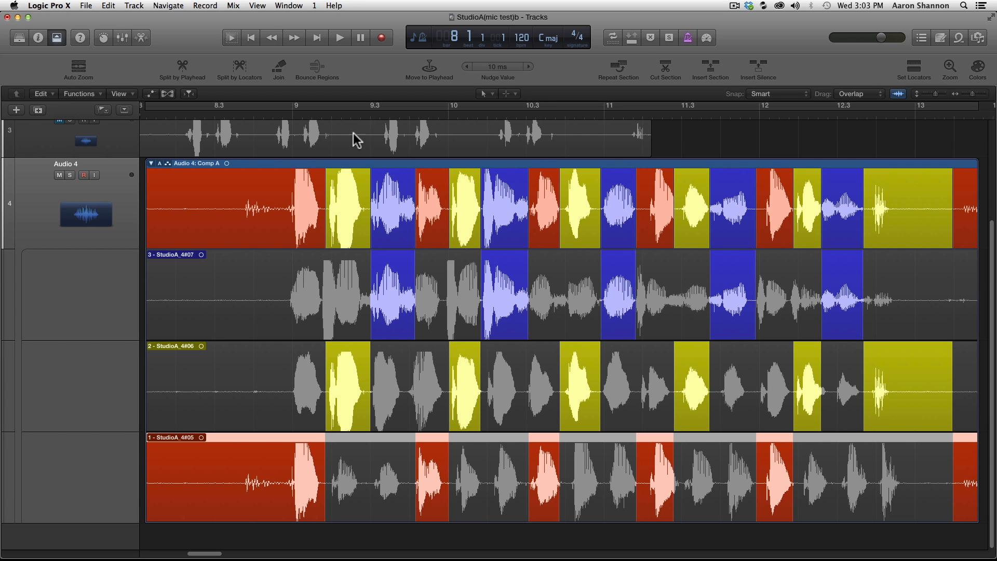
# Audition Comp A from just before bar 9 through the final phrase, and replay its opening up to bar 10
pyautogui.click(274, 113)
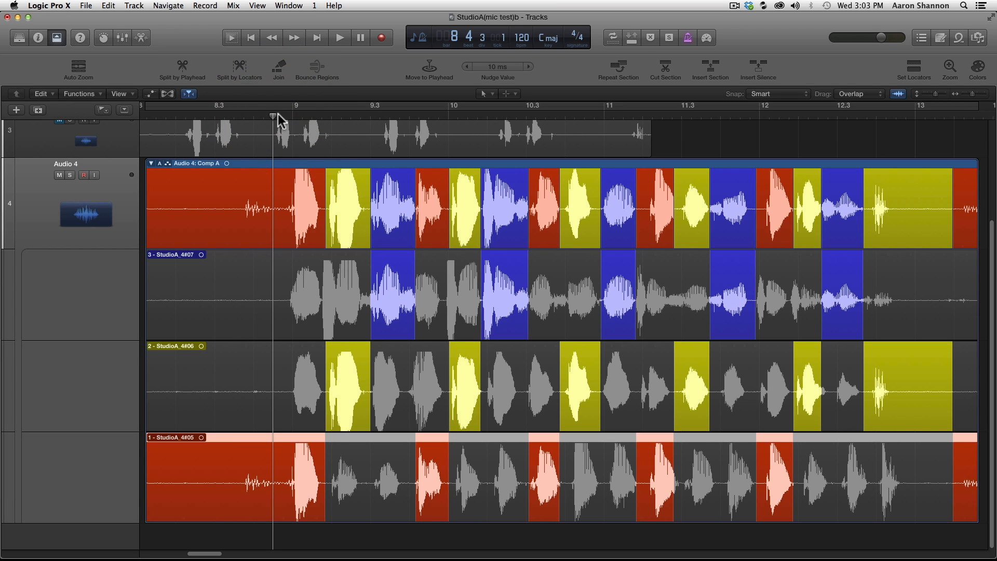
pyautogui.press('space')
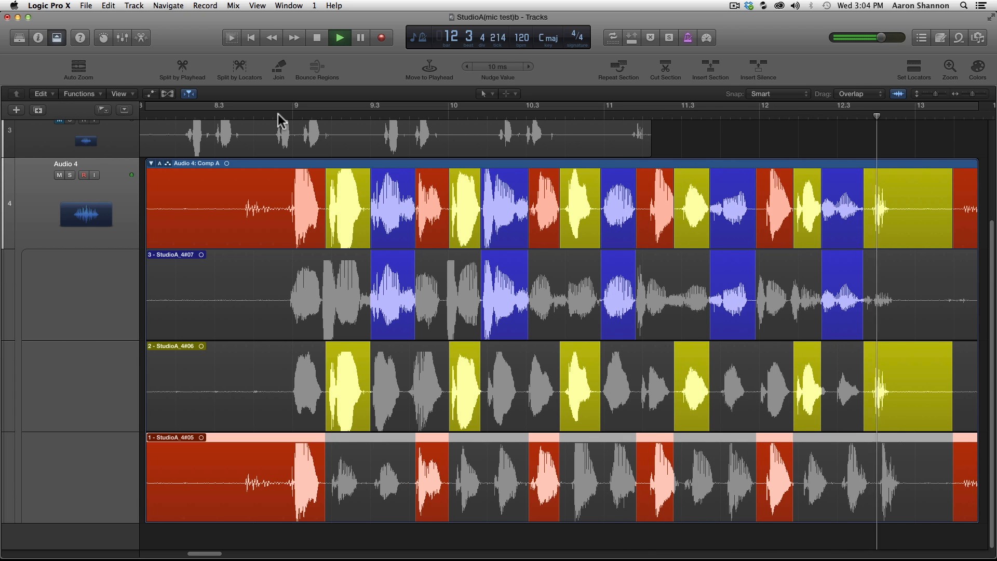
pyautogui.press('space')
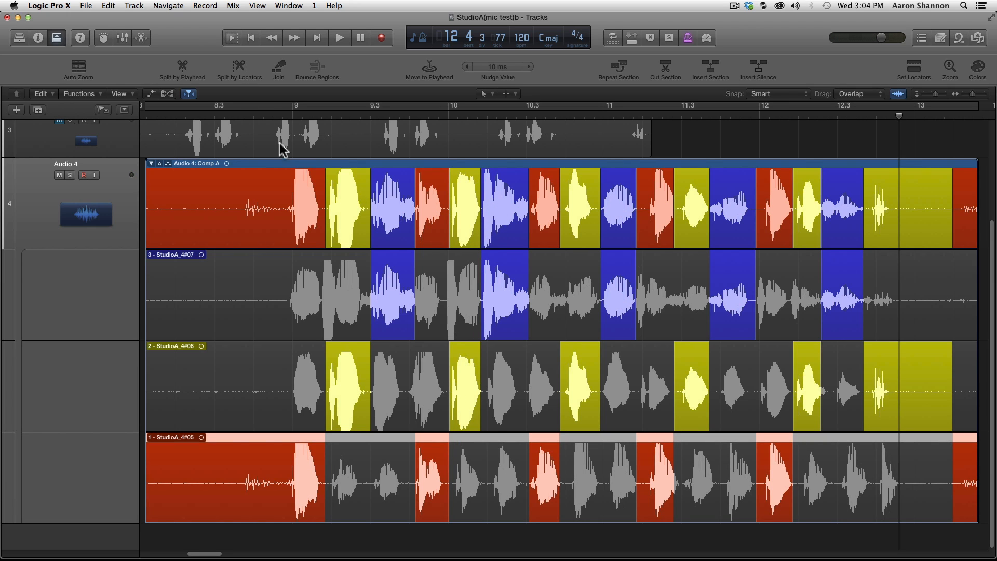
pyautogui.click(281, 114)
pyautogui.press('space')
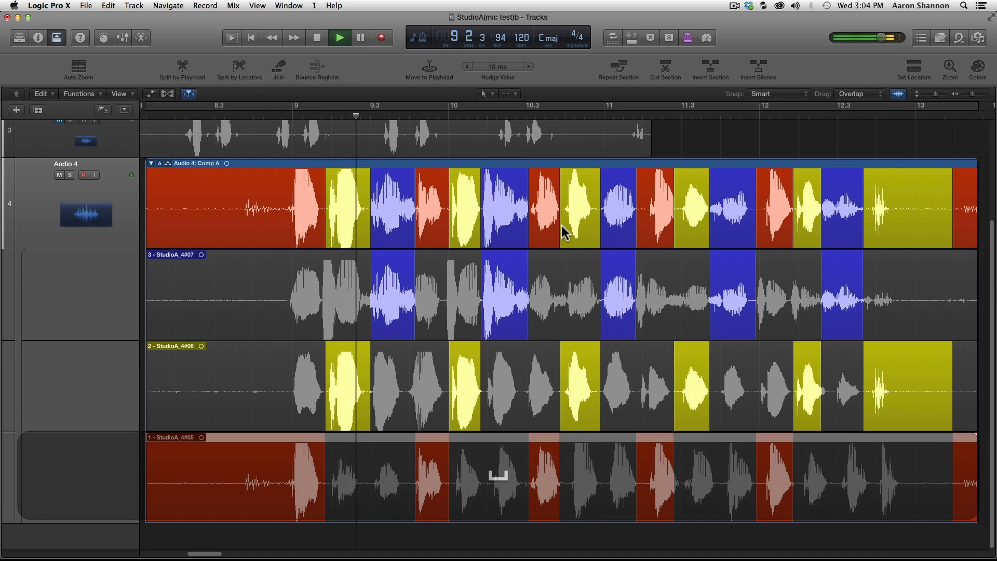
pyautogui.press('space')
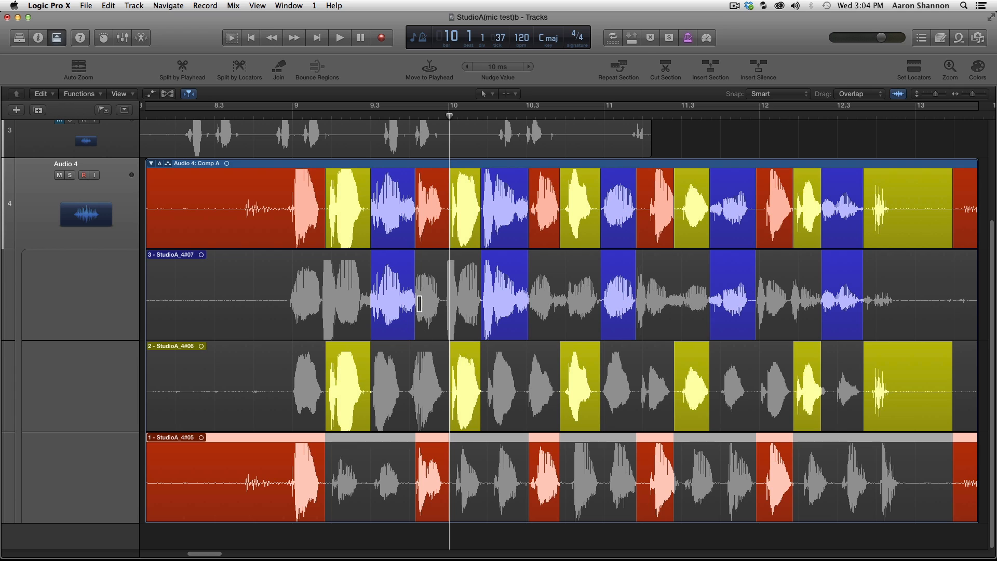
# Swap the segment at beat 9.3 to take 1 (StudioA_4#05) and audition the comp from just before bar 9
pyautogui.click(389, 464)
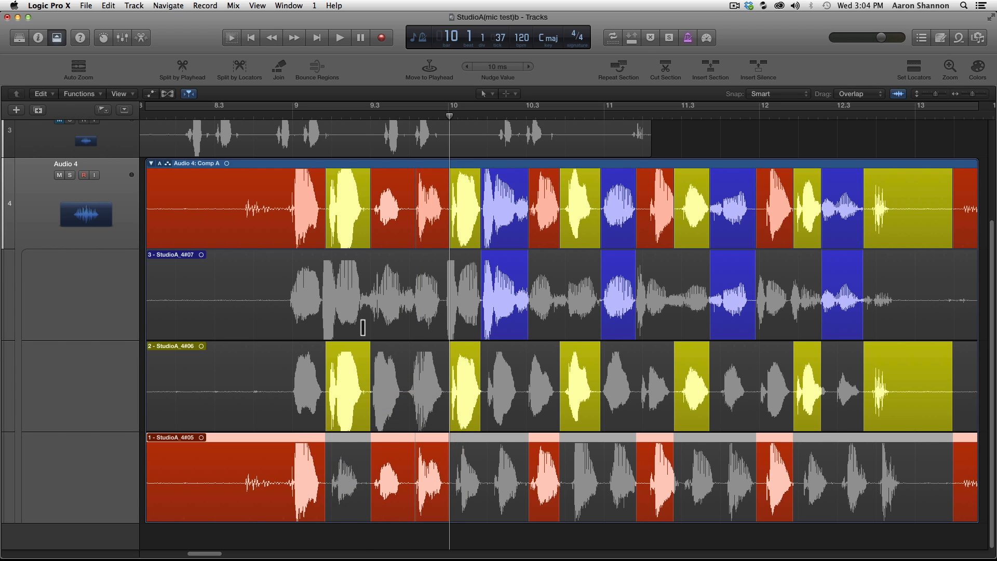
pyautogui.click(275, 114)
pyautogui.press('space')
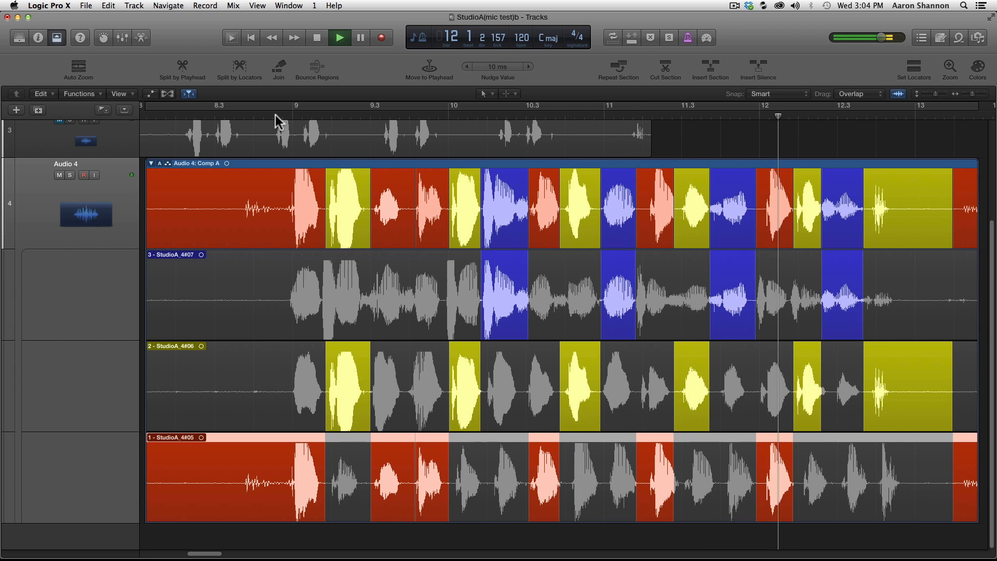
pyautogui.press('space')
pyautogui.click(274, 115)
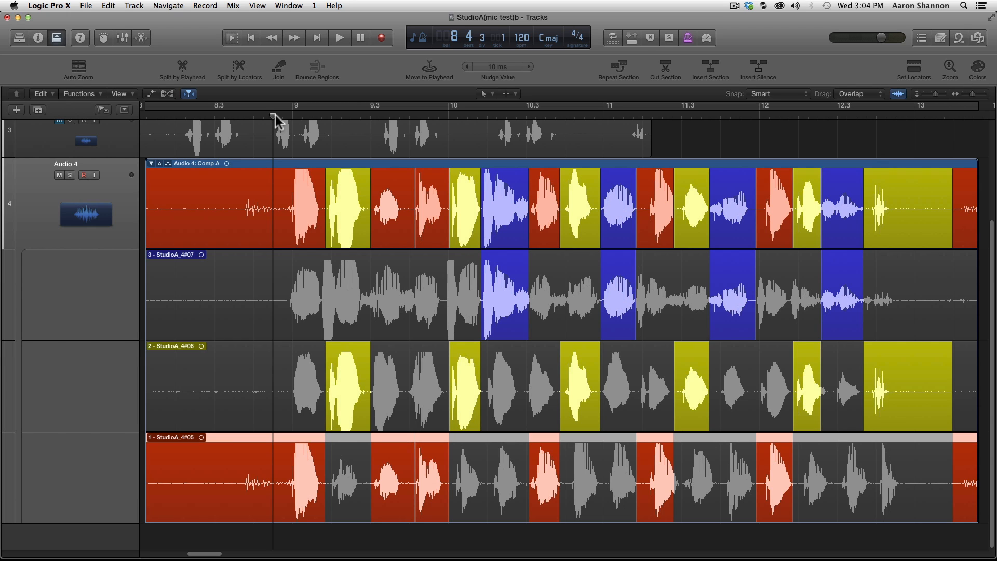
# Duplicate Comp A in the Audio 4 take folder and check the folder's comp list
pyautogui.press('super')
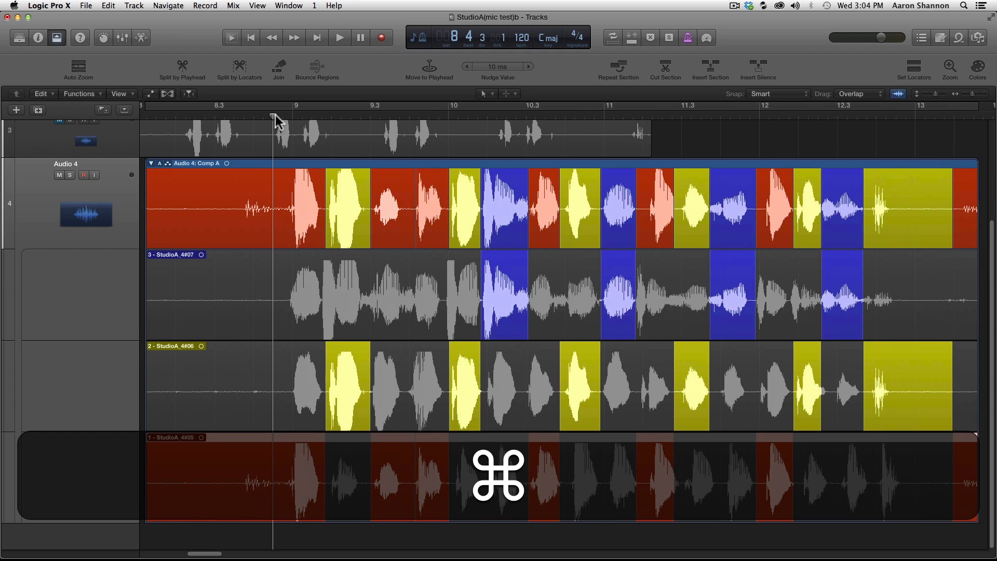
pyautogui.press('super+Down')
pyautogui.press('super+Up')
pyautogui.press('super+Up')
pyautogui.press('super+Up')
pyautogui.press('super+Up')
pyautogui.press('super+Up')
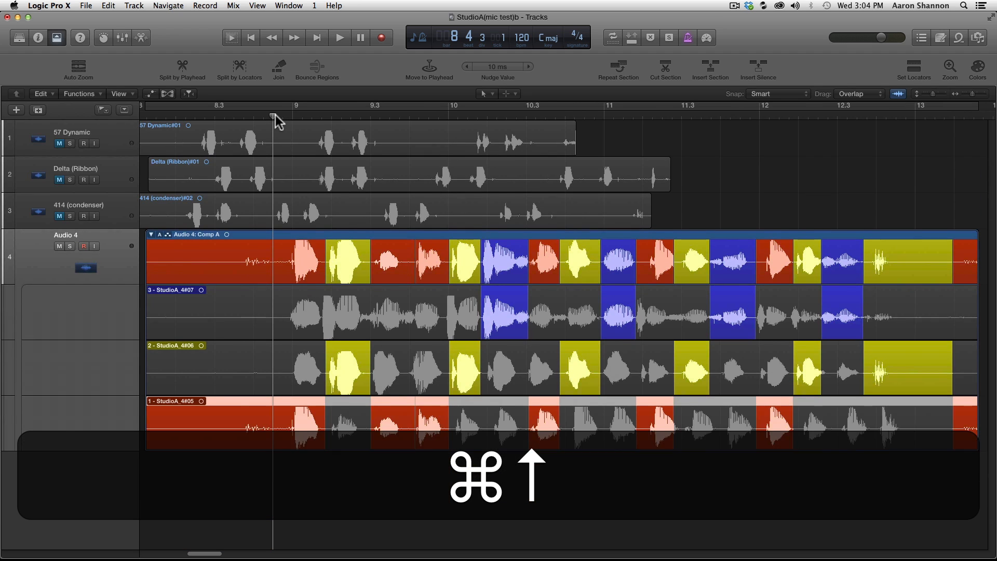
pyautogui.press('super+Up')
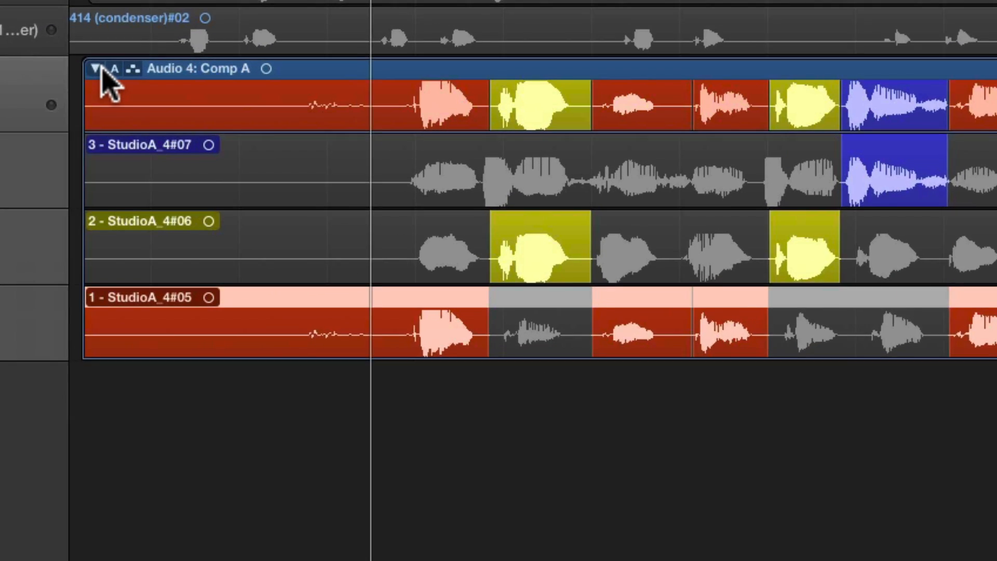
pyautogui.moveTo(157, 193); pyautogui.dragTo(171, 234)
pyautogui.moveTo(128, 127); pyautogui.dragTo(133, 170)
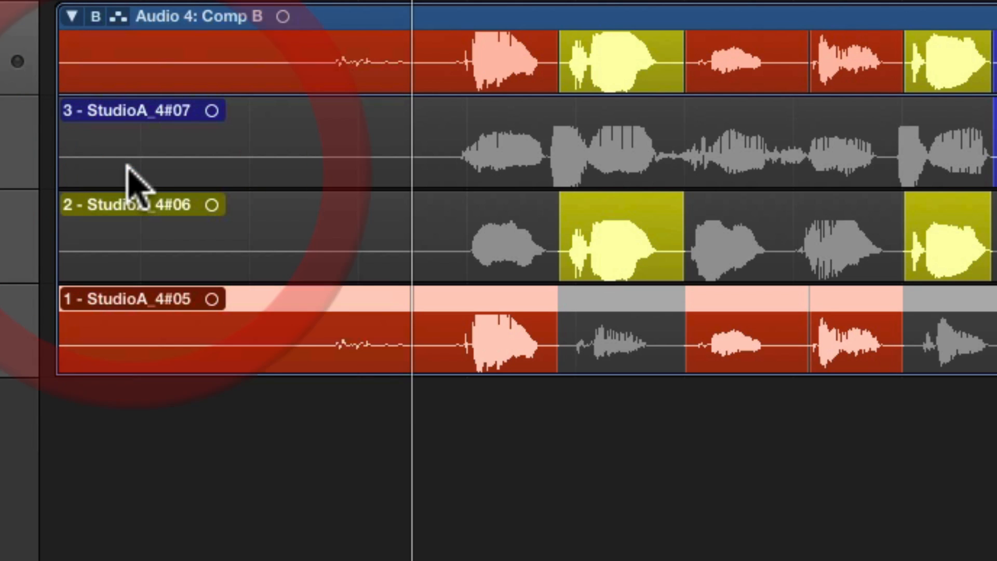
pyautogui.click(96, 17)
pyautogui.moveTo(96, 17); pyautogui.dragTo(283, 466)
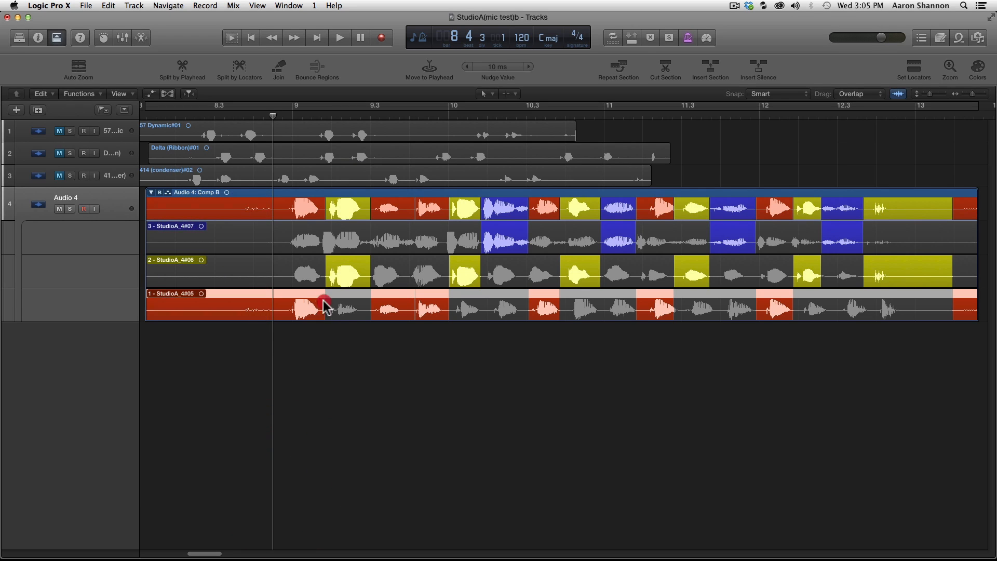
# Reset Comp B entirely to take 1, and swipe in alternating segments from takes 2 and 3 between bars 9 and 11
pyautogui.moveTo(324, 306); pyautogui.dragTo(448, 306)
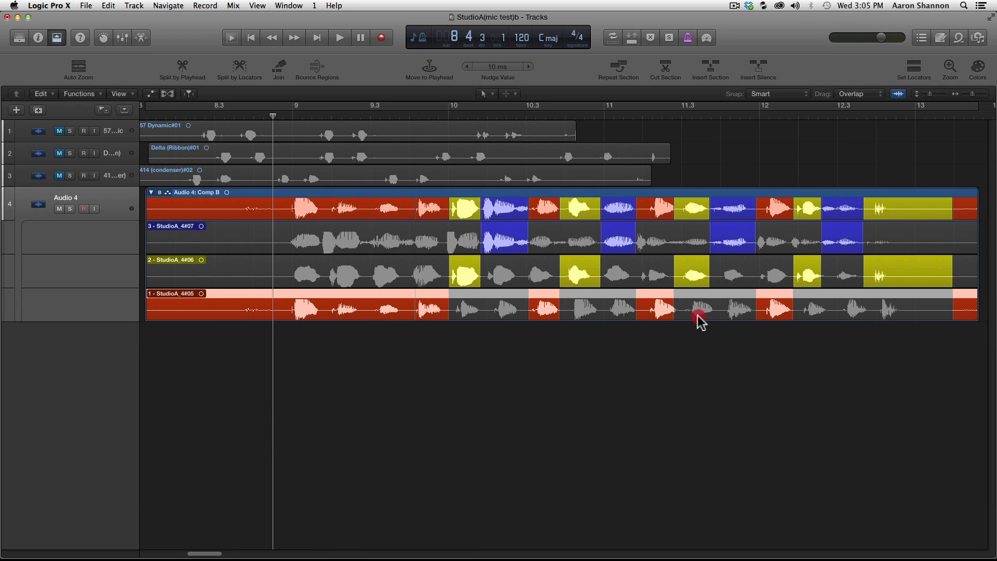
pyautogui.moveTo(451, 306); pyautogui.dragTo(993, 312)
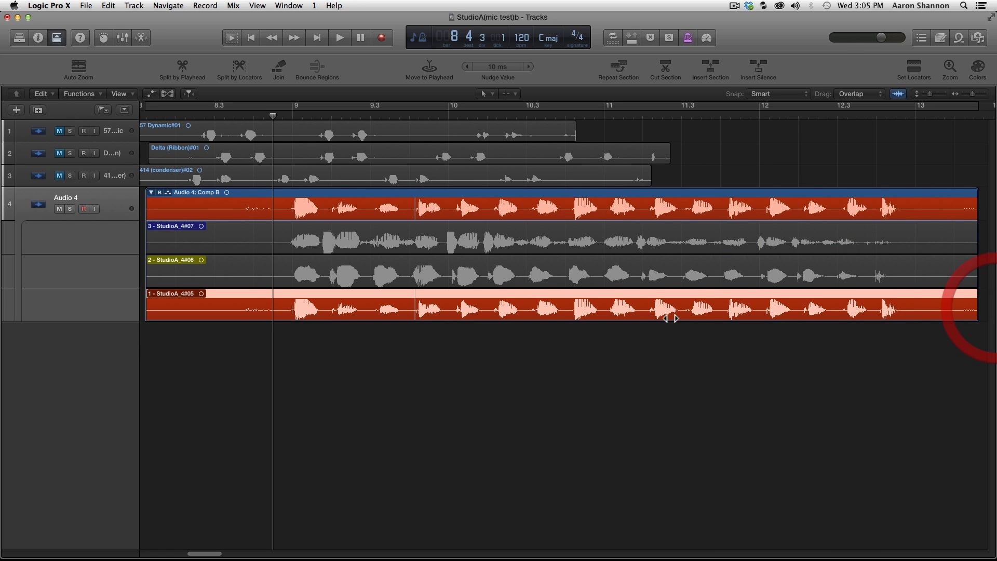
pyautogui.moveTo(325, 269); pyautogui.dragTo(448, 272)
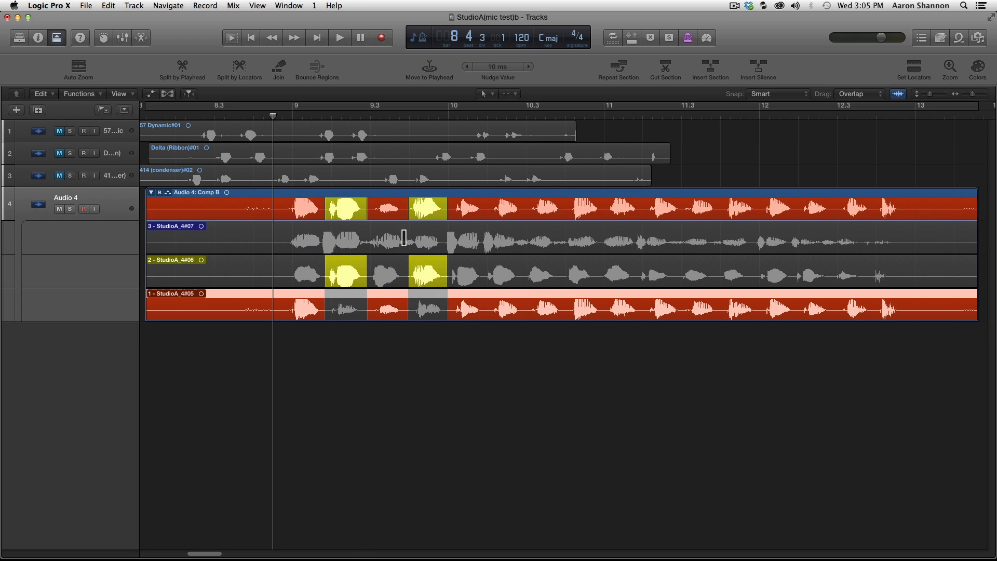
pyautogui.moveTo(404, 238); pyautogui.dragTo(372, 239)
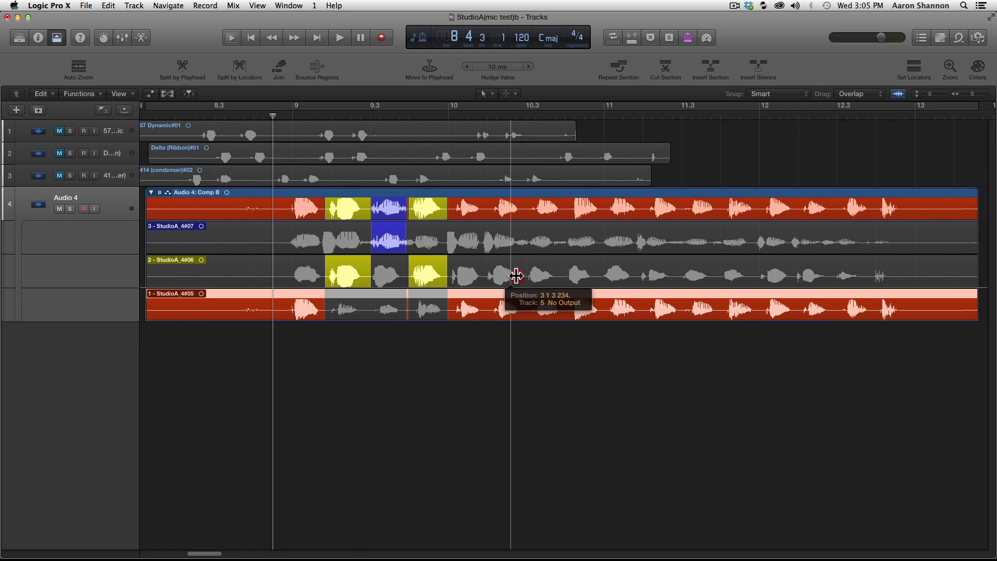
pyautogui.moveTo(487, 273); pyautogui.dragTo(523, 273)
pyautogui.moveTo(564, 238); pyautogui.dragTo(600, 241)
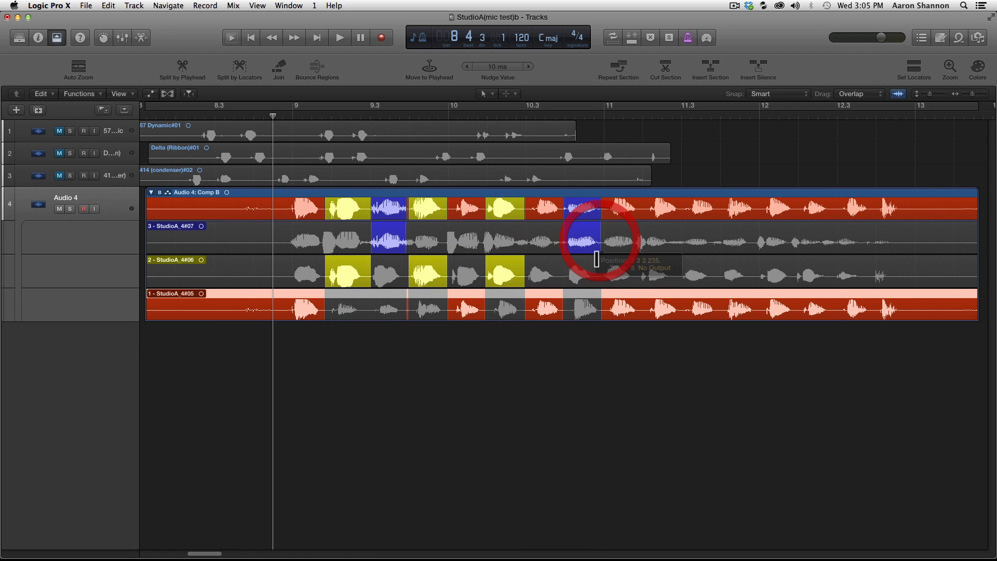
# Switch the Audio 4 take folder back and forth between Comp A and Comp B, finishing on Comp A
pyautogui.click(165, 196)
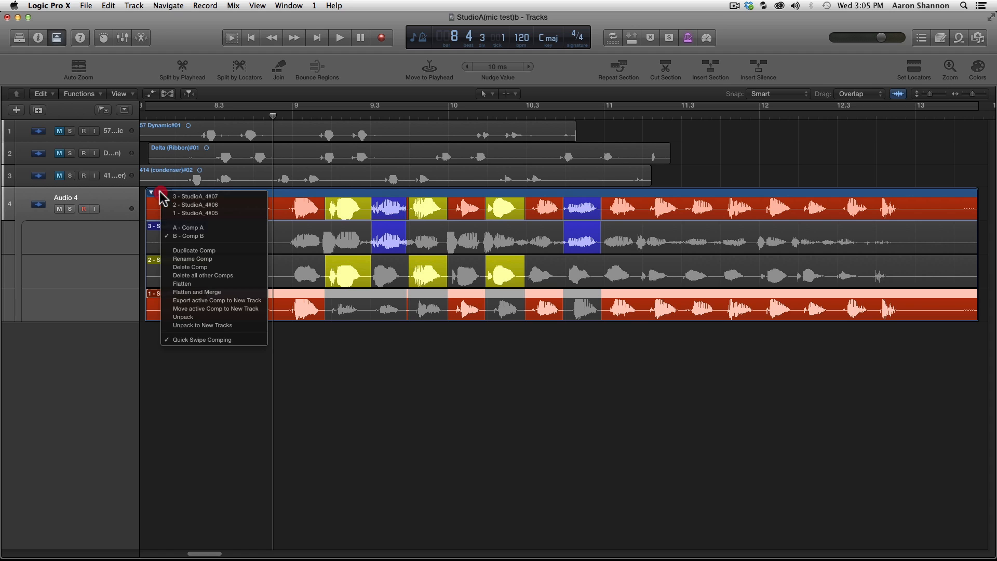
pyautogui.click(178, 221)
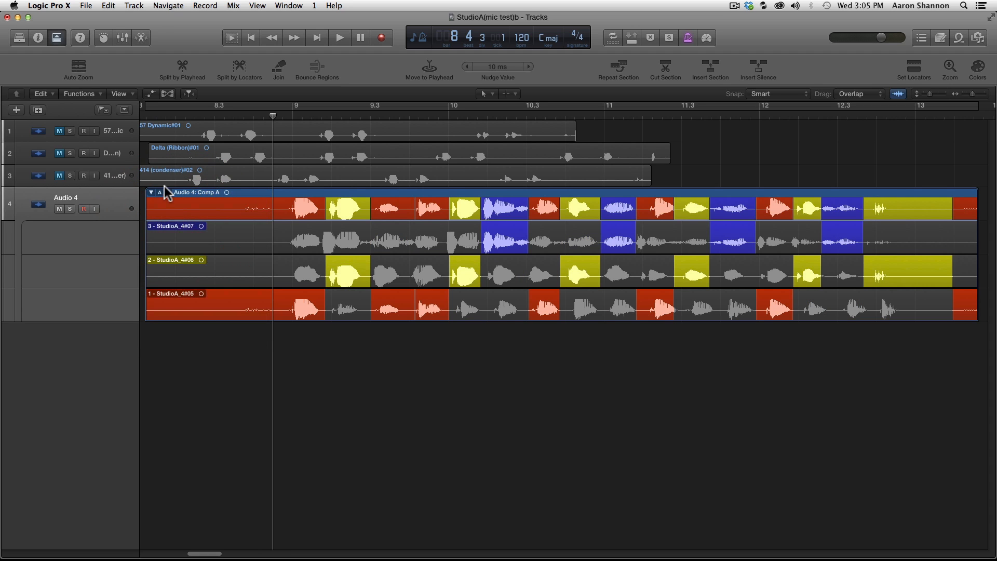
pyautogui.click(165, 192)
pyautogui.click(178, 233)
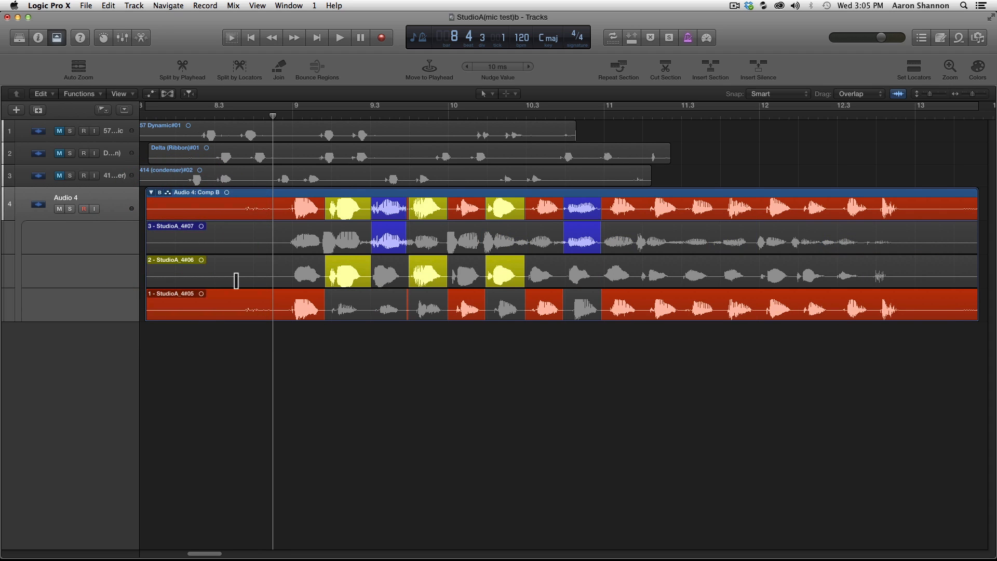
pyautogui.click(161, 195)
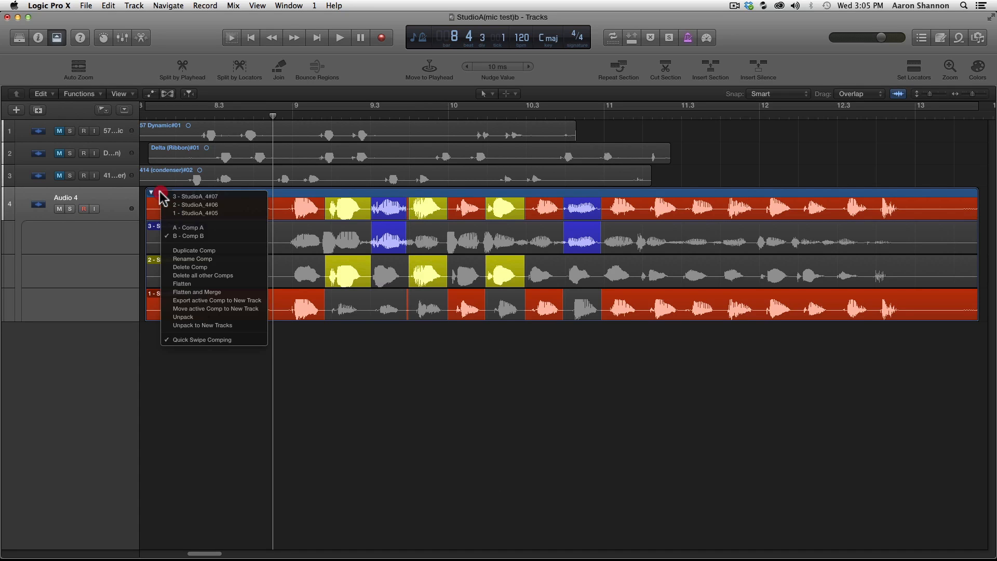
pyautogui.click(178, 227)
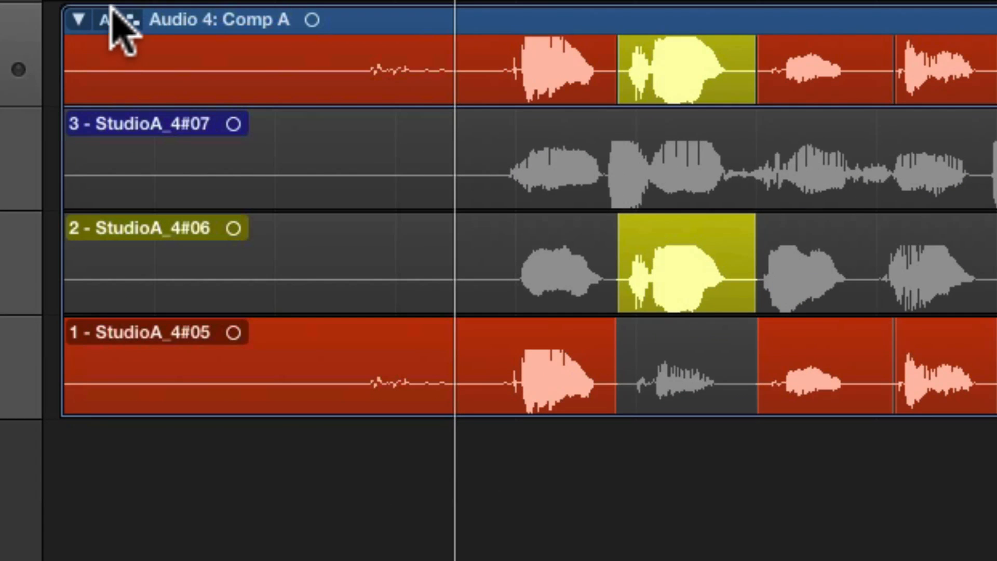
# Export the active Comp A to a new track, and collapse and mute the original Audio 4 take folder
pyautogui.click(104, 17)
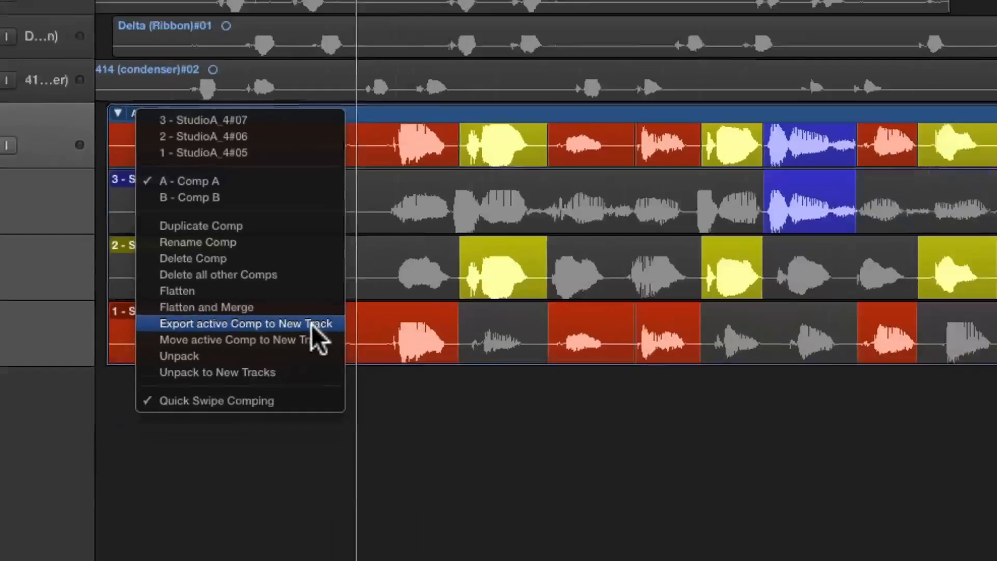
pyautogui.click(387, 353)
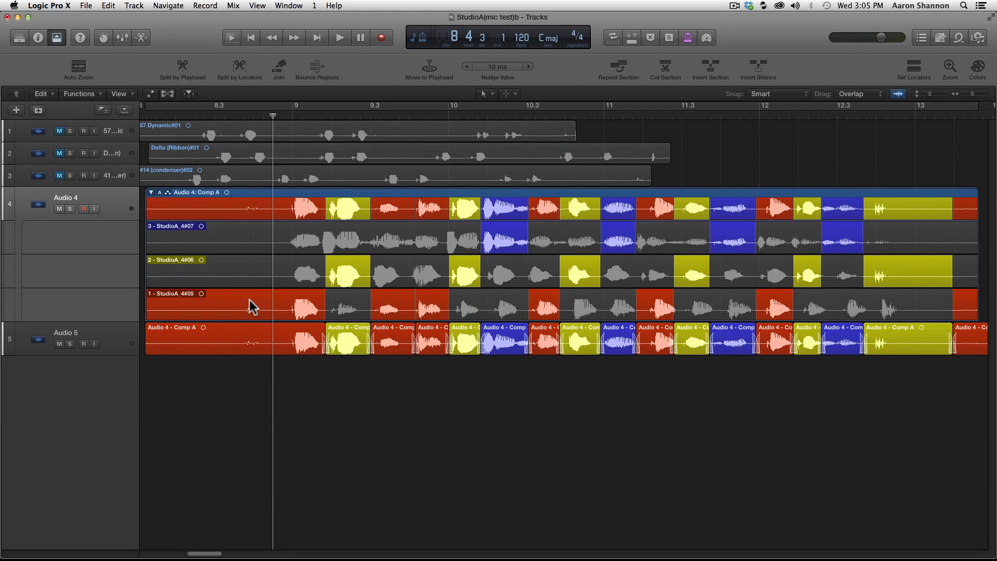
pyautogui.click(151, 194)
pyautogui.click(46, 208)
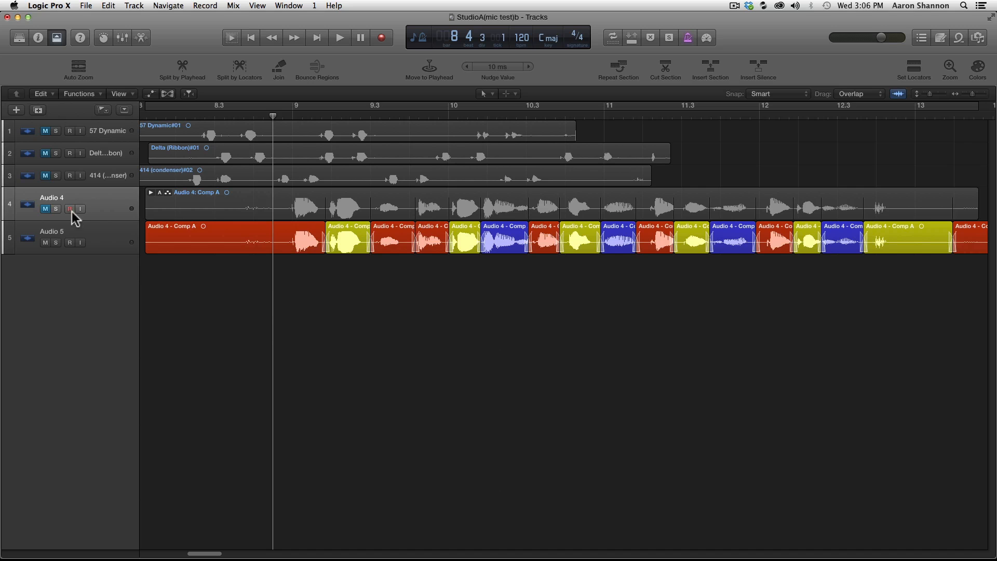
# Expand and unmute the Audio 4 take folder to revisit its takes, and mute and collapse it again
pyautogui.click(151, 192)
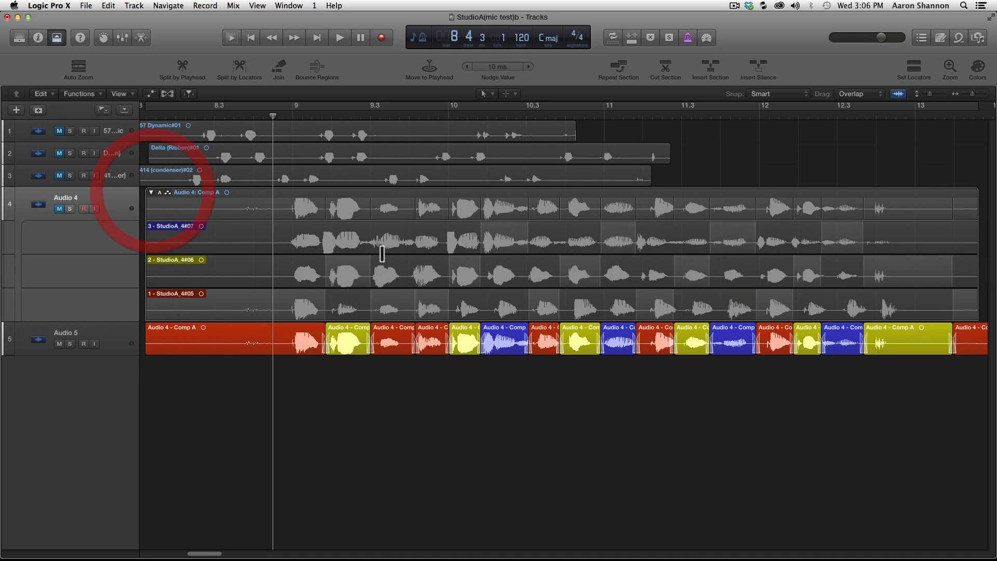
pyautogui.click(59, 209)
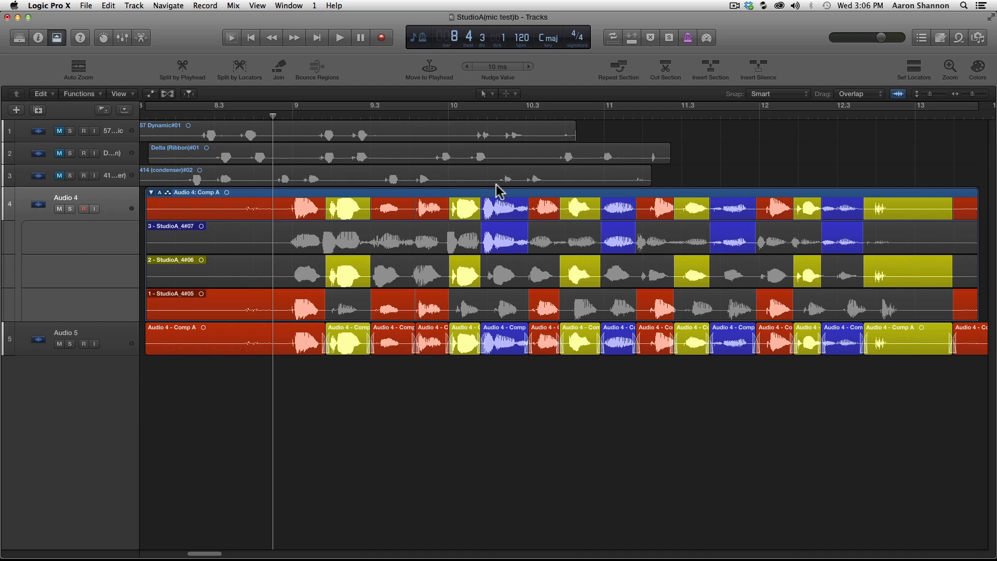
pyautogui.click(59, 208)
pyautogui.click(151, 192)
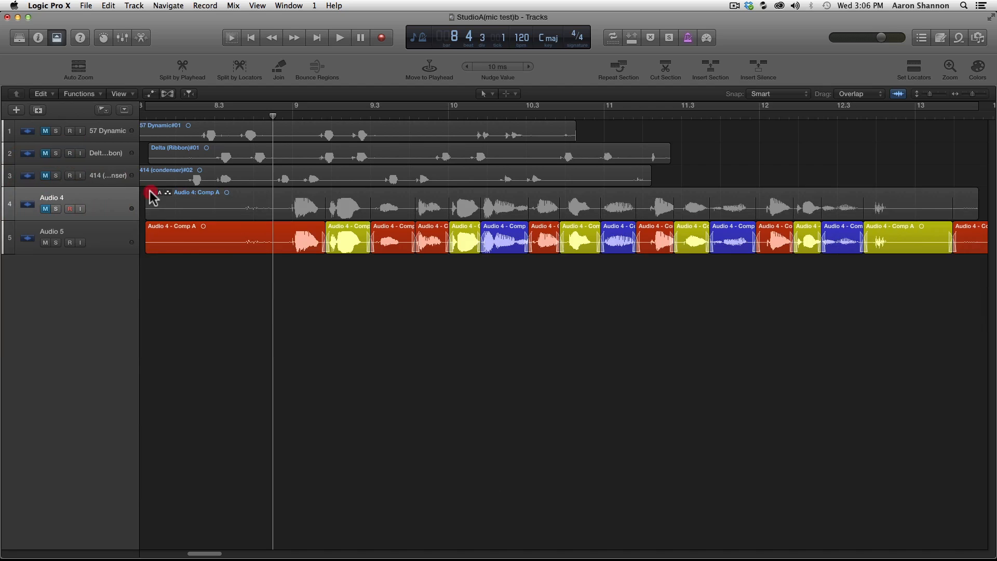